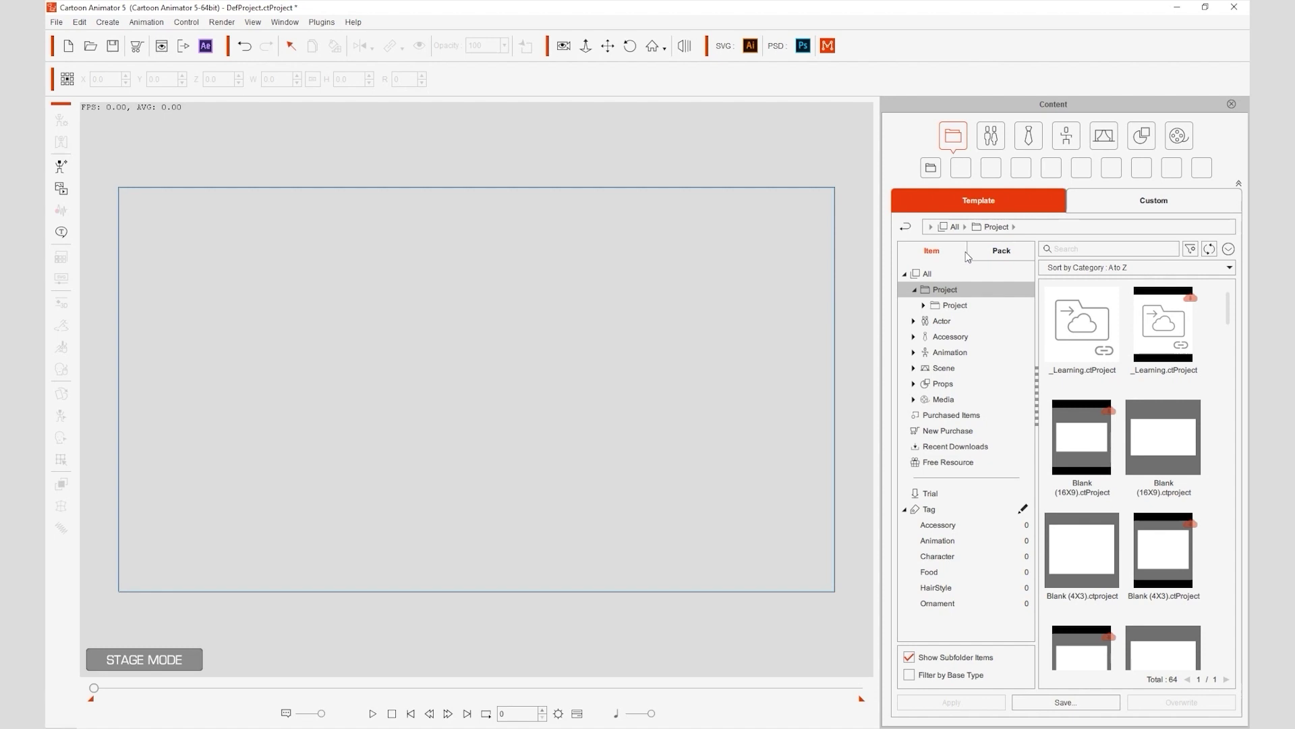
- List the Free Resource packs in the Content panel's Pack view
click(1011, 256)
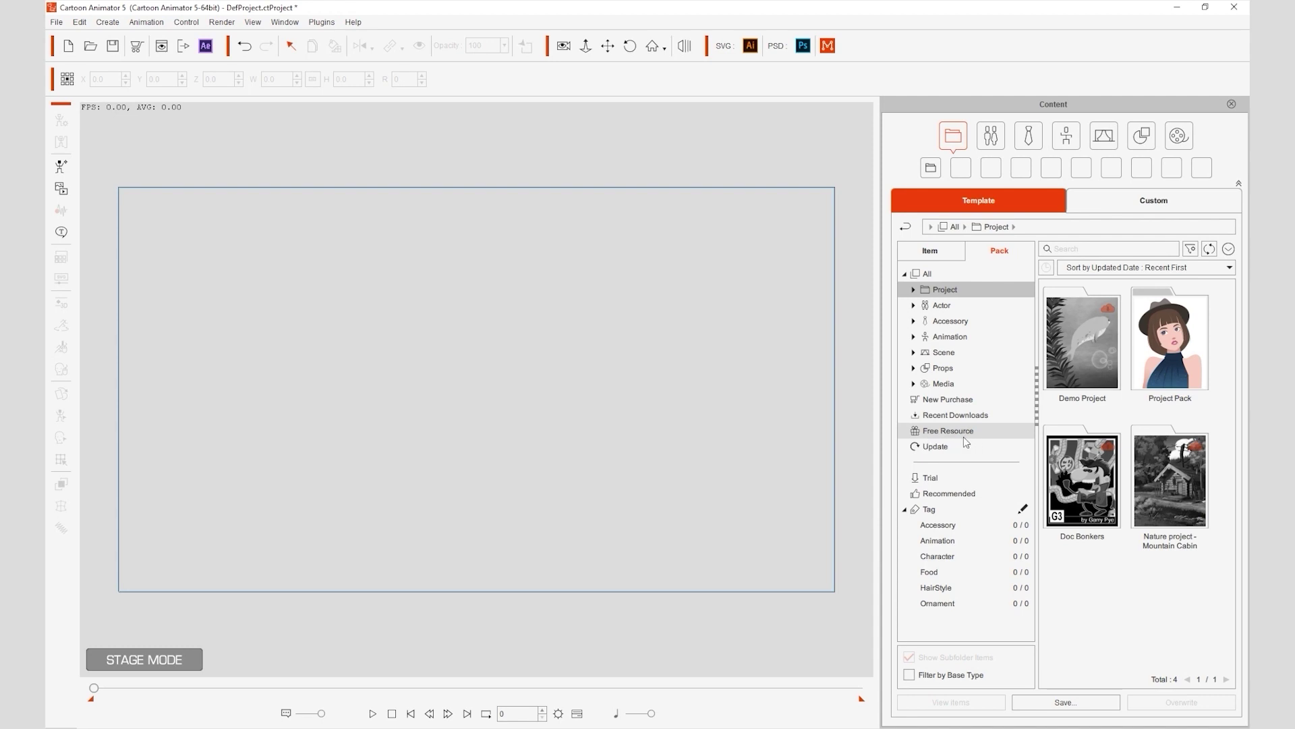
click(1000, 435)
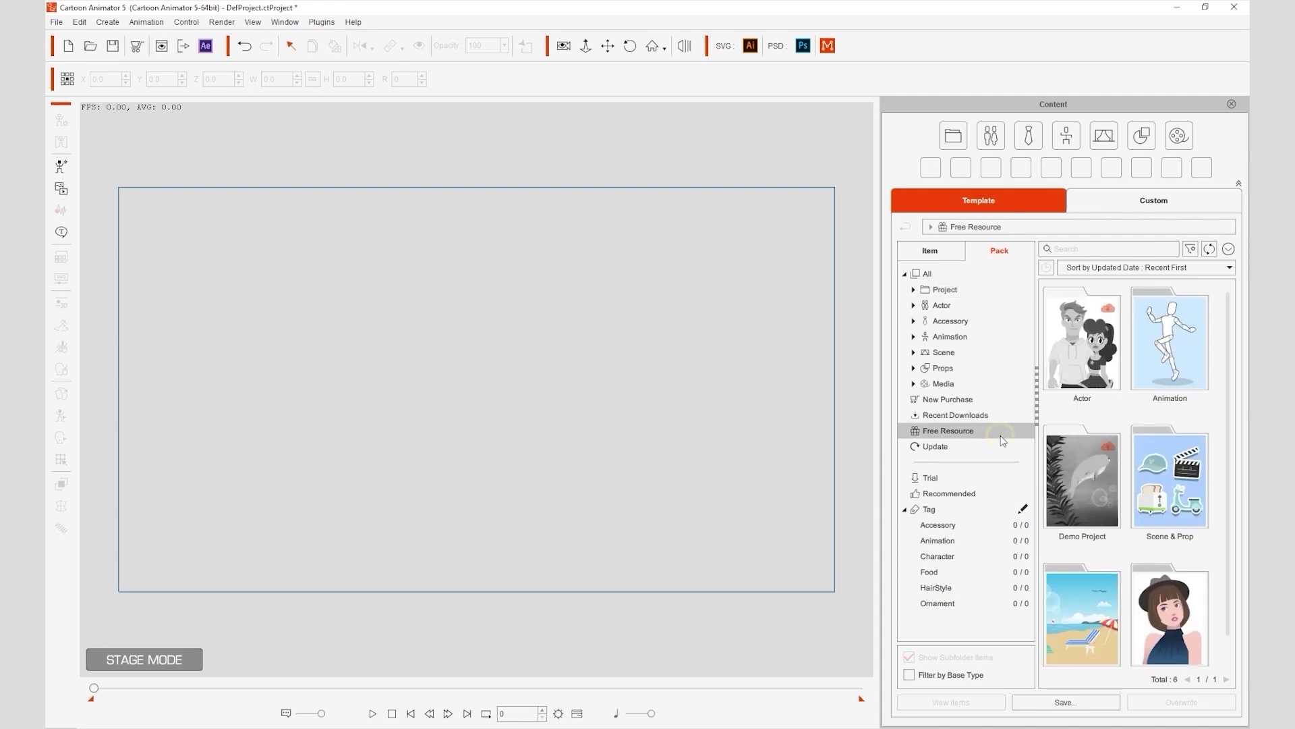
- Add Johnny1_F.ctTBActor from the free Actor pack to the stage
double_click(1078, 351)
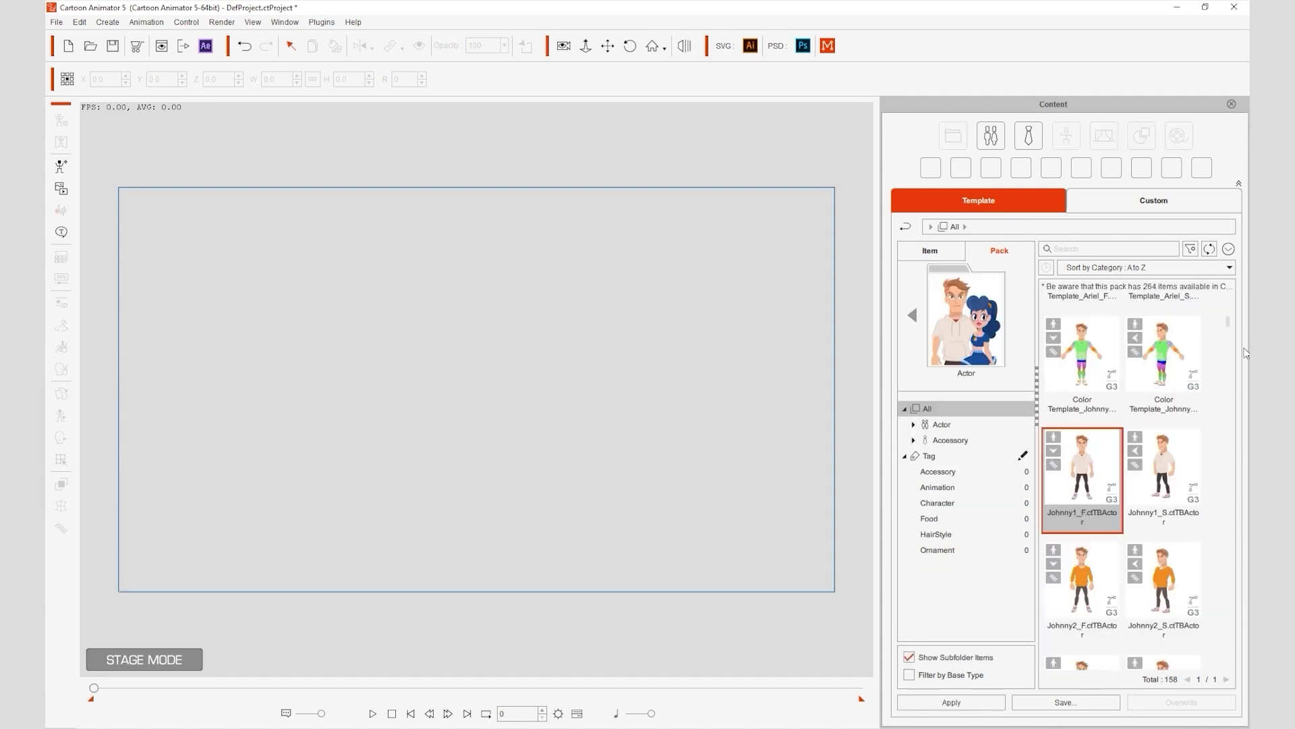
drag(1230, 324, 1231, 309)
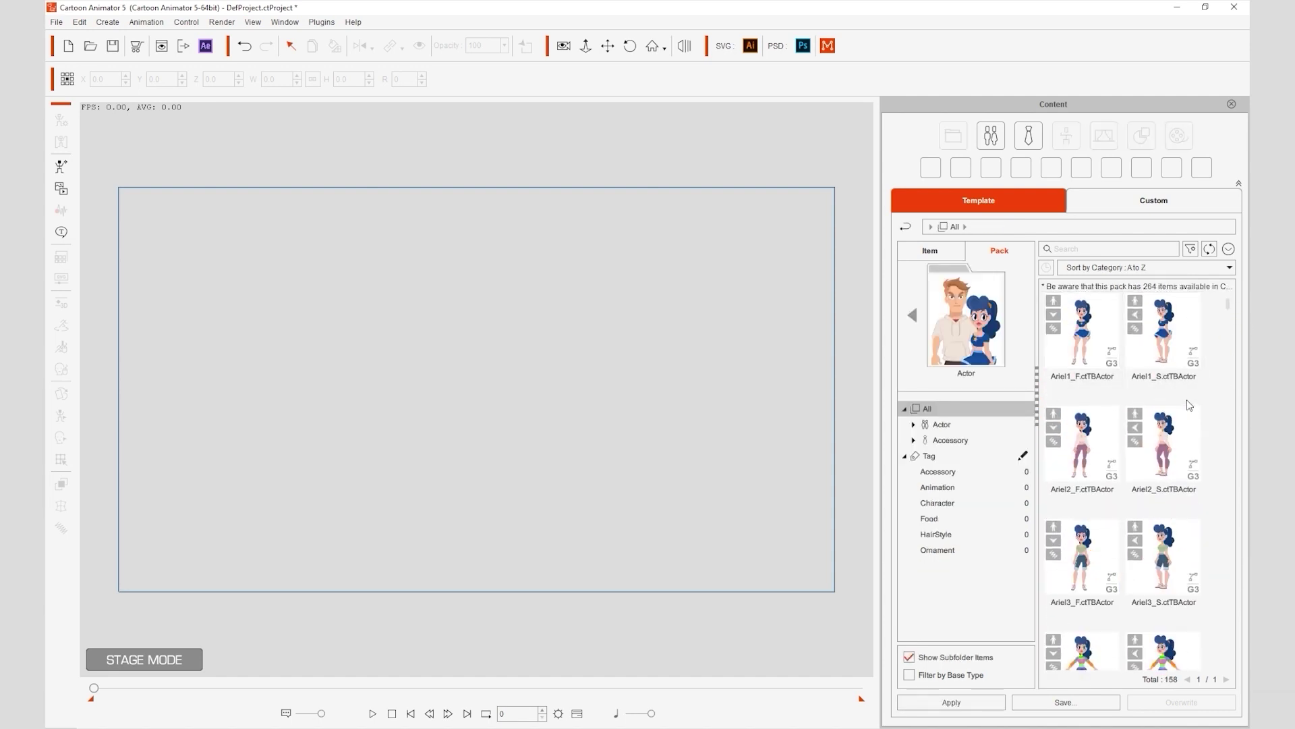
click(1228, 305)
drag(1228, 305, 1229, 319)
click(1097, 529)
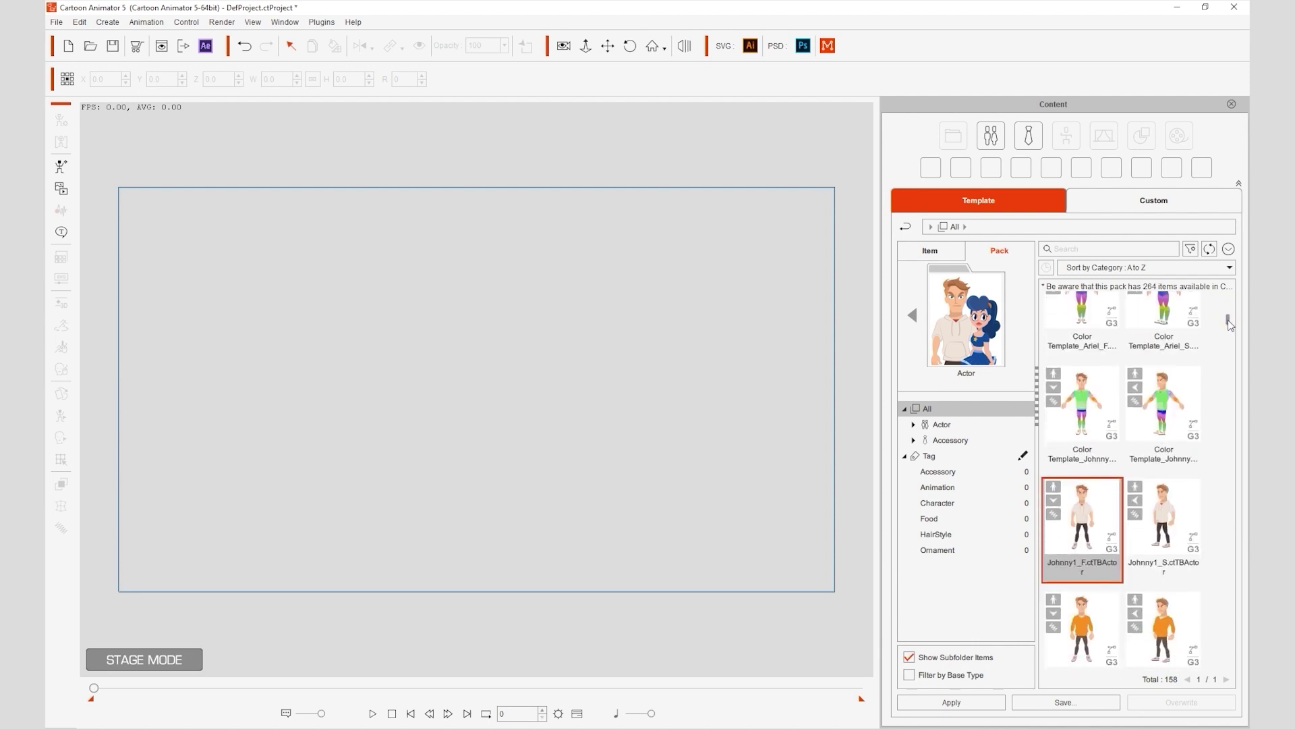
double_click(1078, 516)
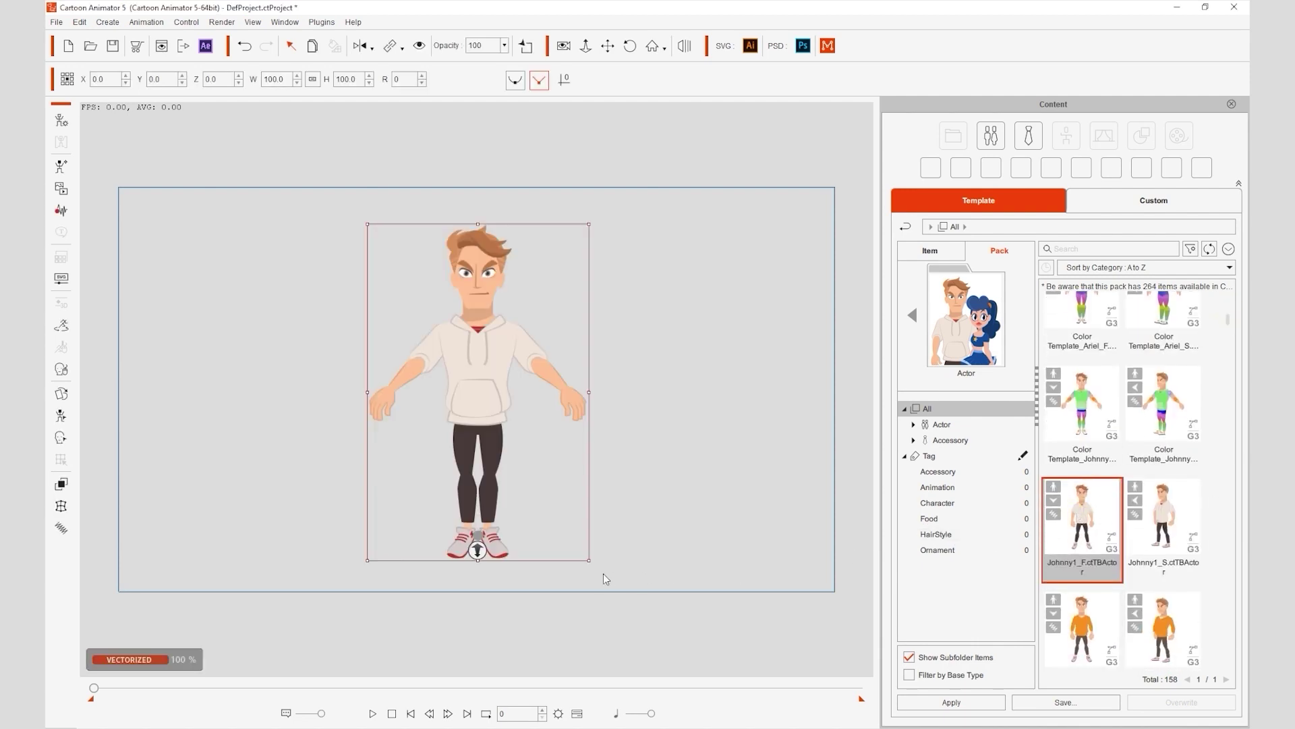
- Put the Johnny actor into Composer mode and bring up the SVG Group Editor
click(61, 124)
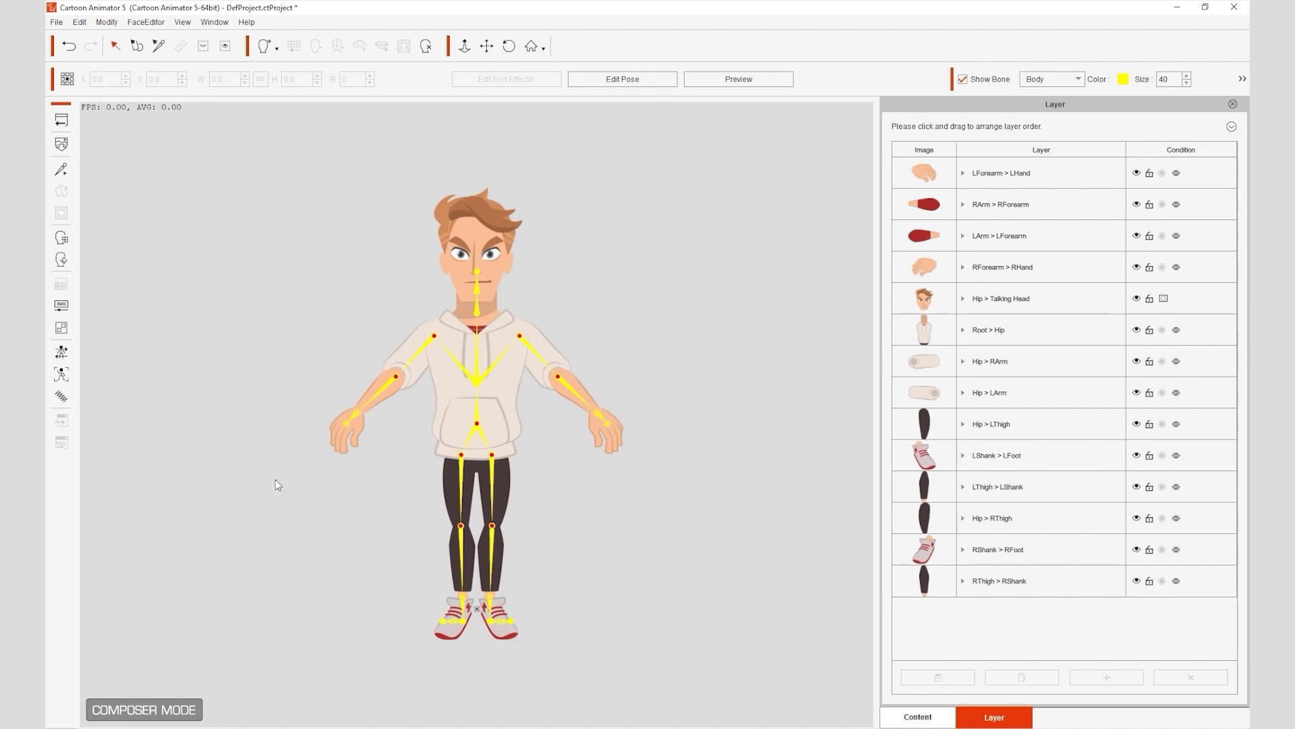
click(62, 331)
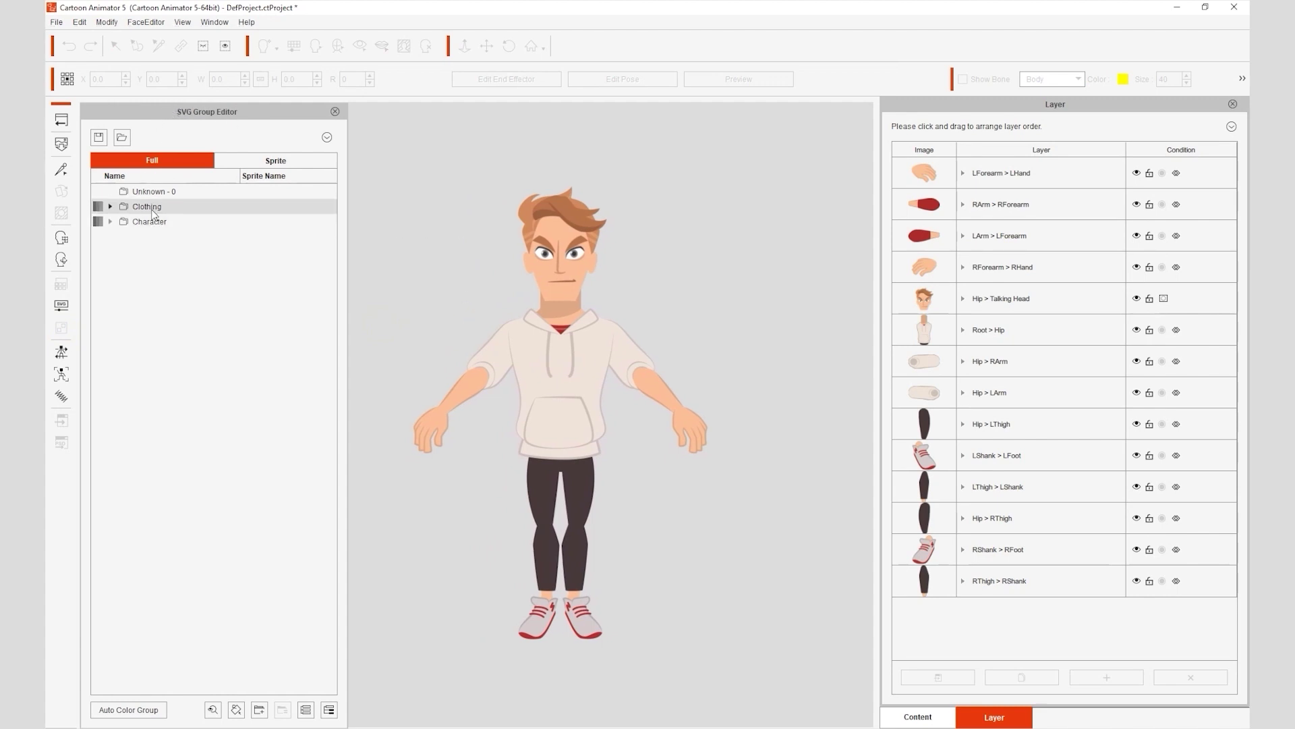
- Preview the Clothing and Character groups and expand both
click(179, 211)
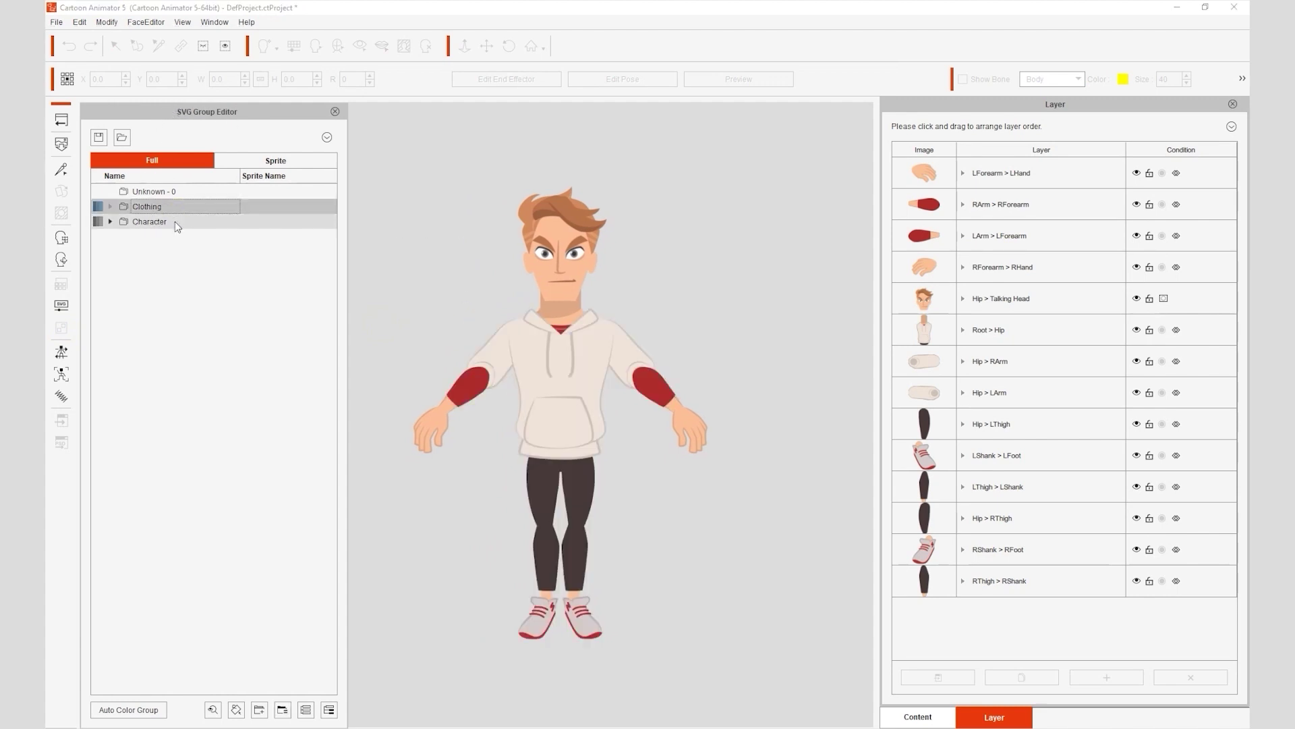
click(175, 221)
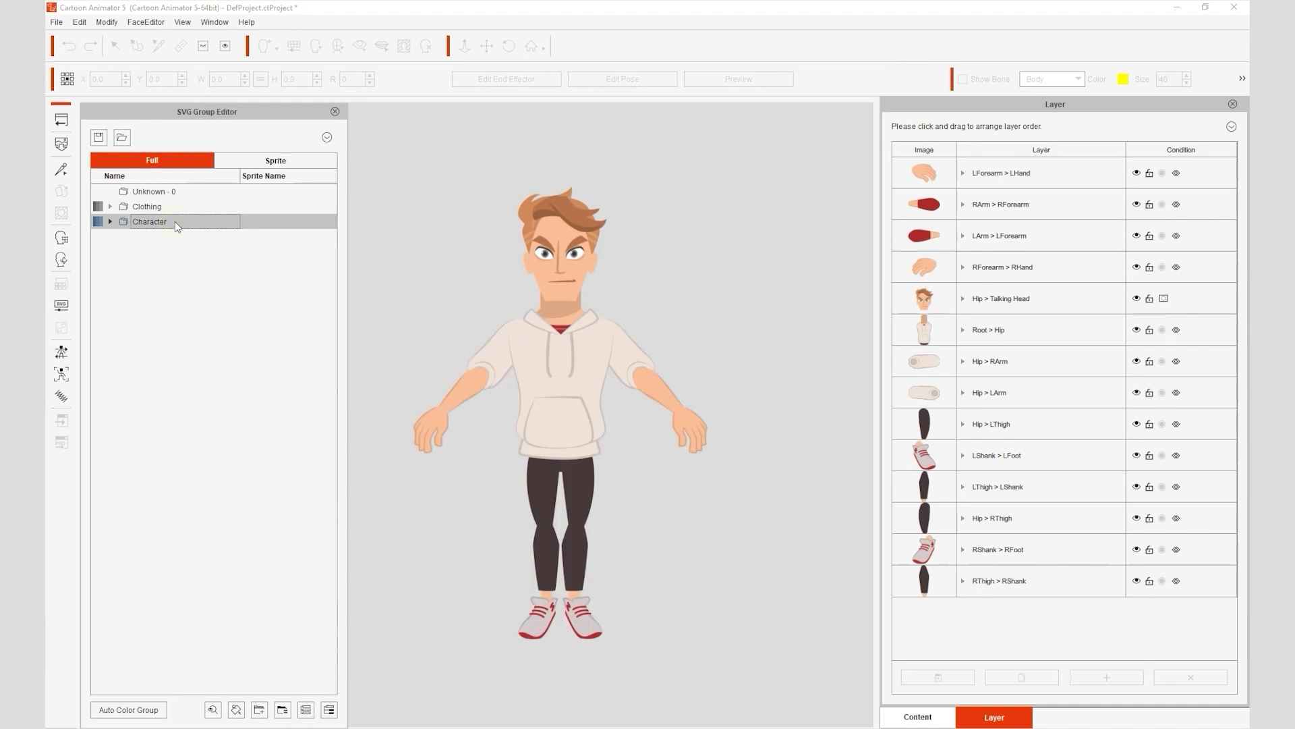
click(110, 206)
click(108, 282)
- Preview the Mouth, SkinTone, Hair, EyeBrow and Eye subgroups on the character
click(216, 297)
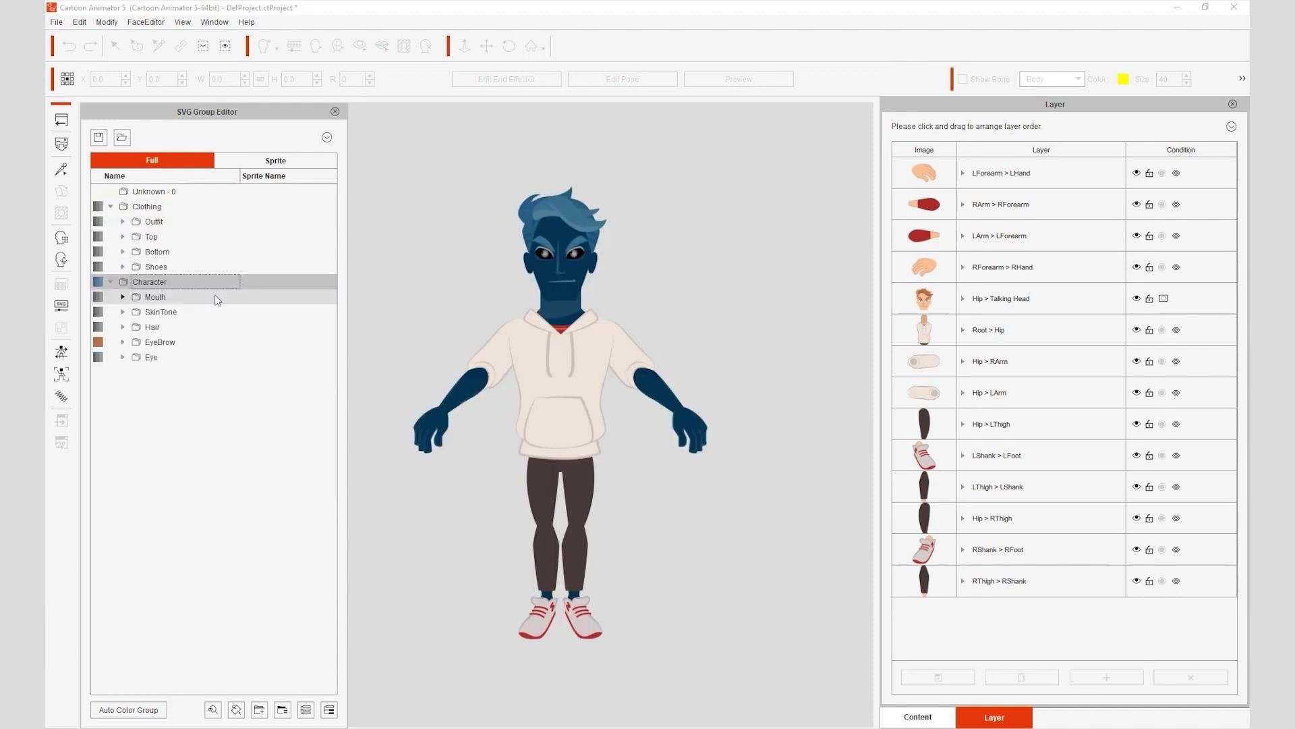
click(205, 311)
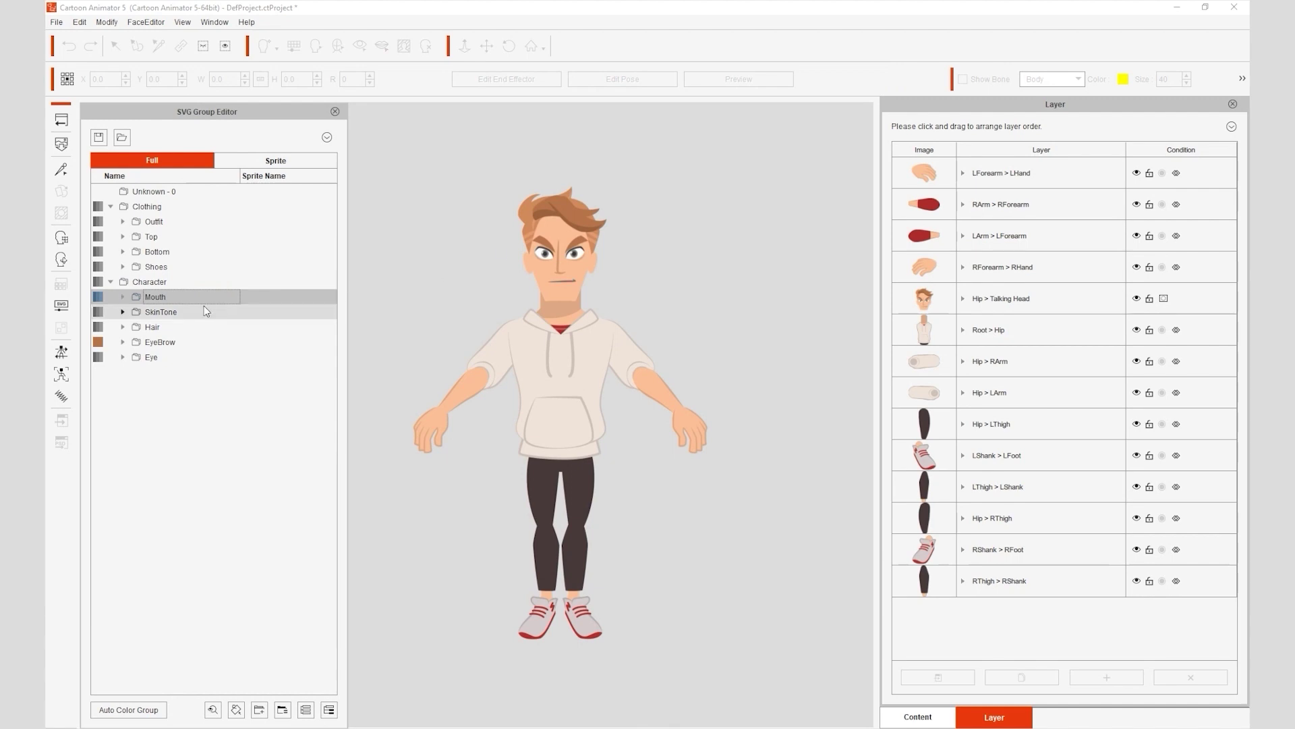
click(186, 326)
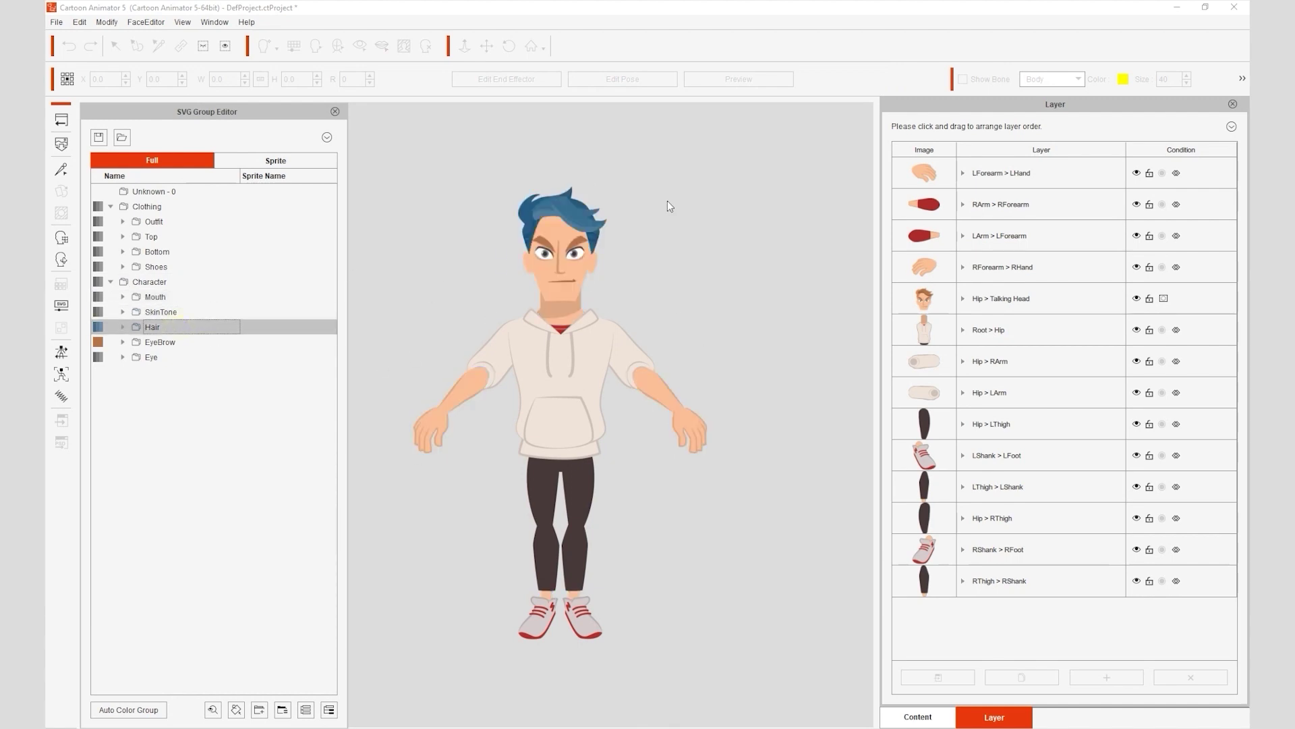
click(188, 342)
click(182, 357)
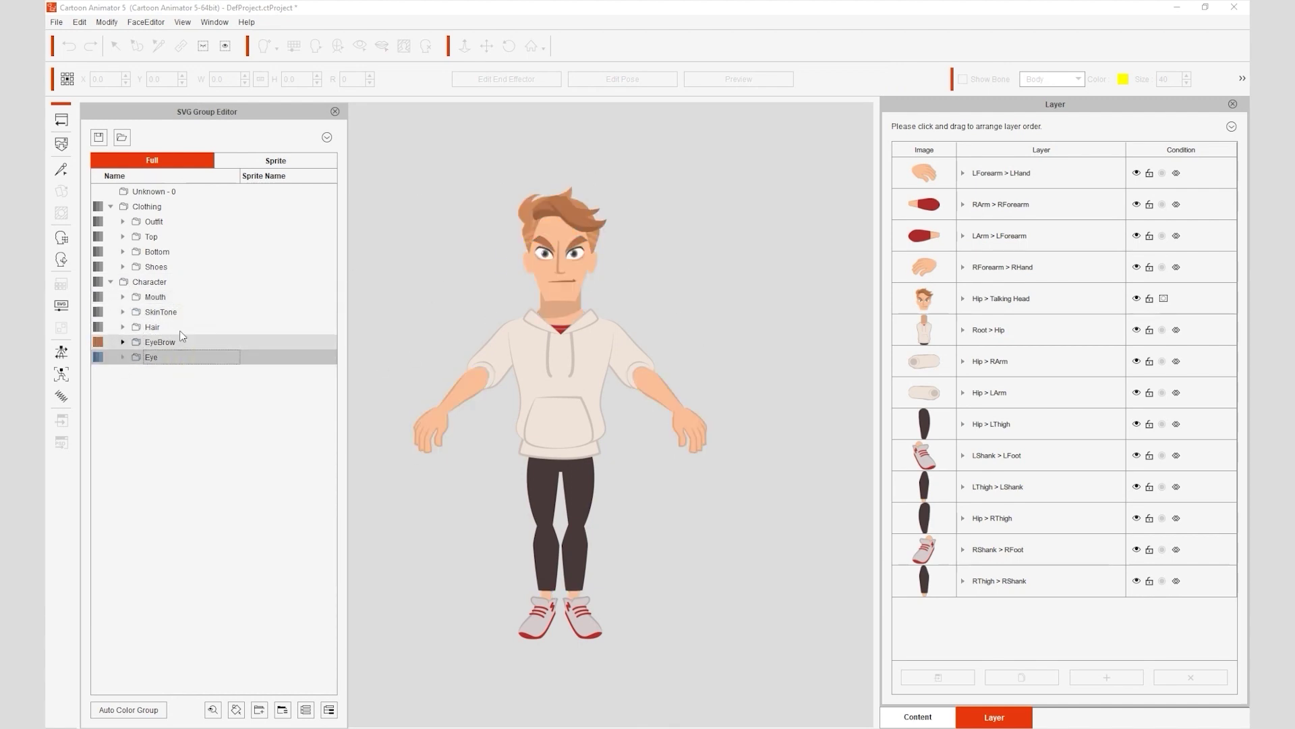
- Preview the Outfit, Top, Bottom and Shoes subgroups on the character
click(192, 222)
click(184, 237)
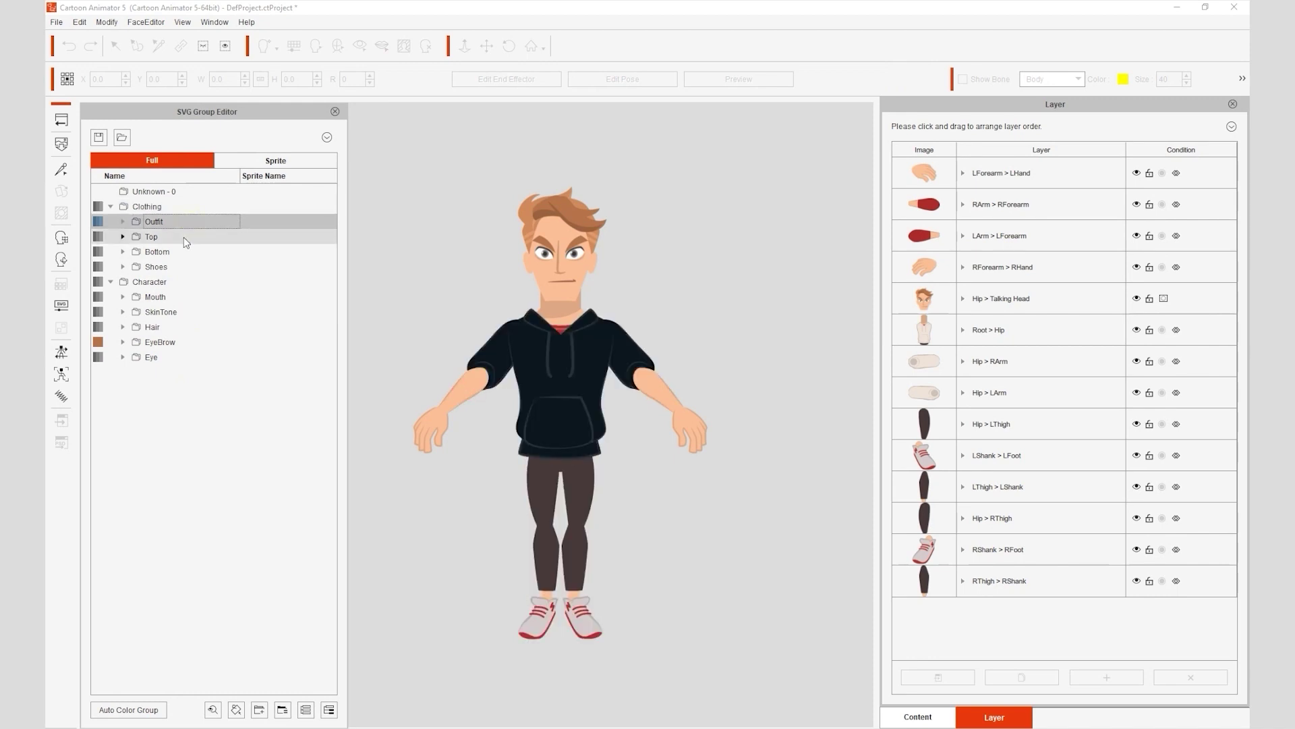
click(186, 252)
click(189, 267)
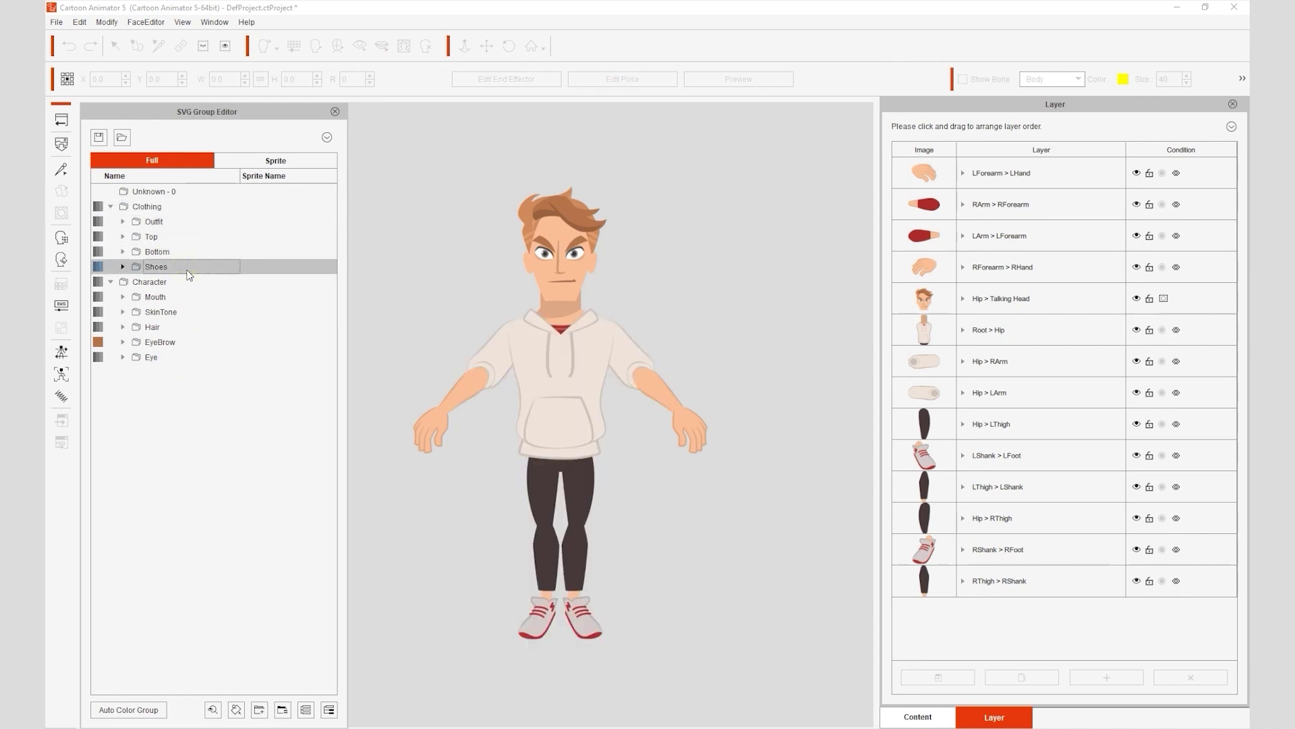
- Expand Shoes and preview its Sole, Strip and Base parts
click(123, 268)
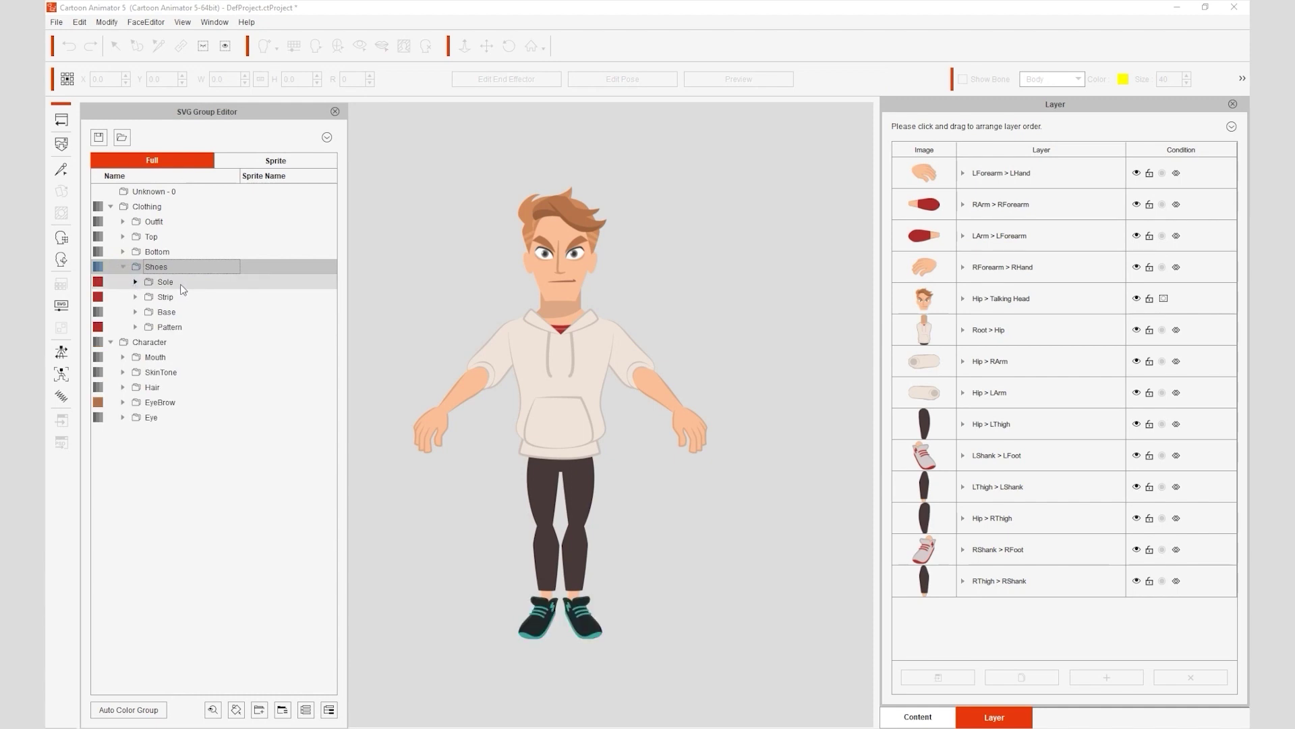
click(165, 282)
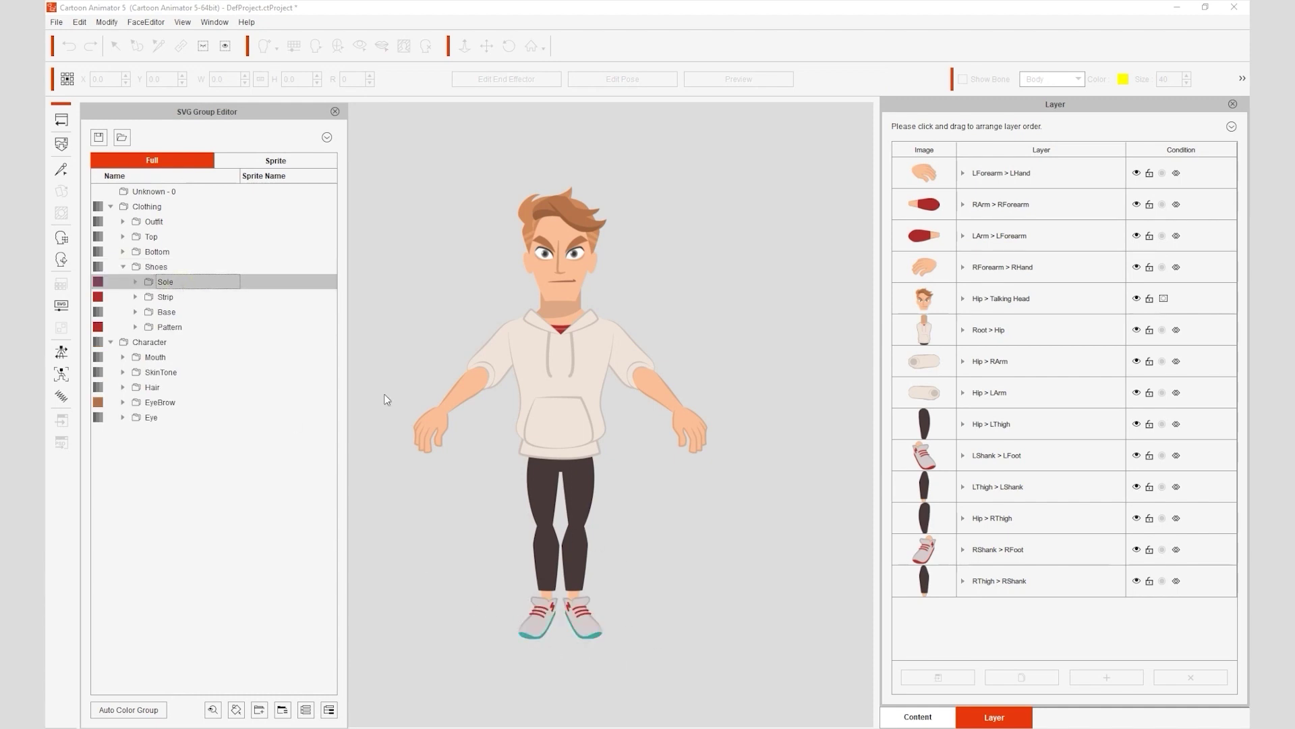
click(165, 297)
click(186, 317)
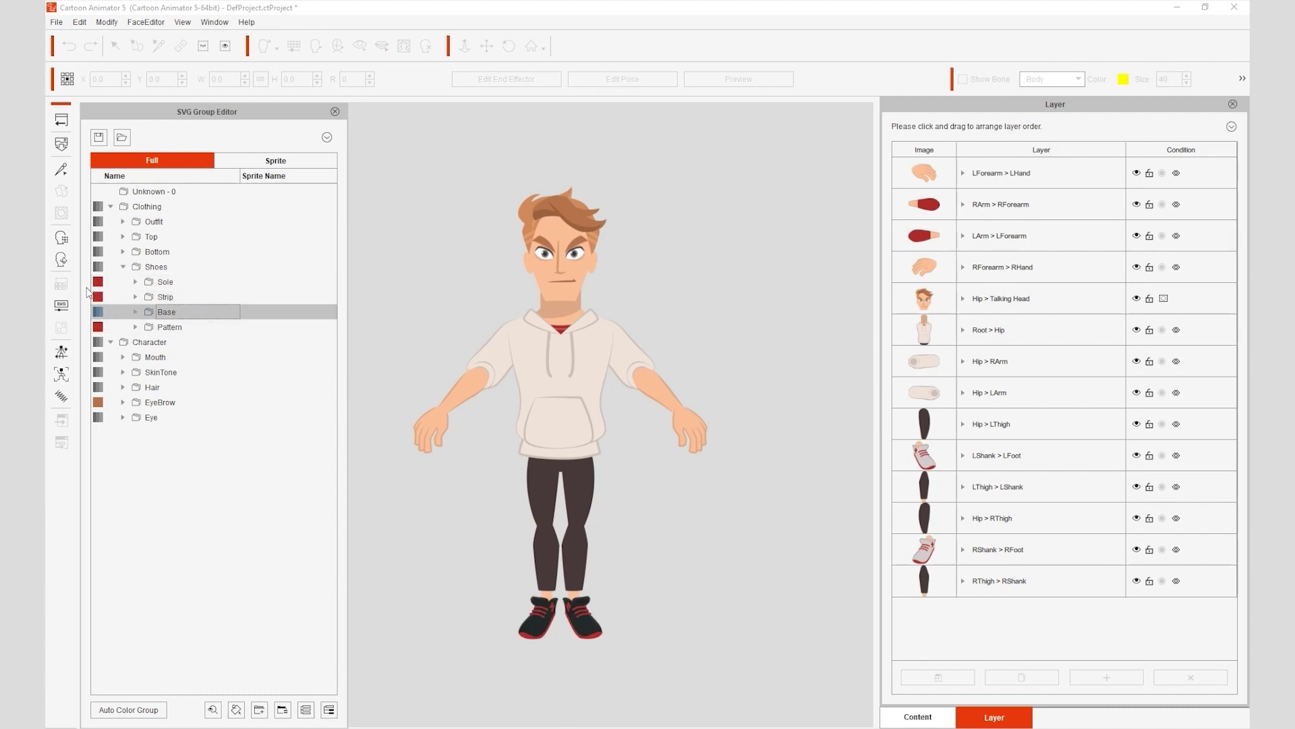
click(152, 297)
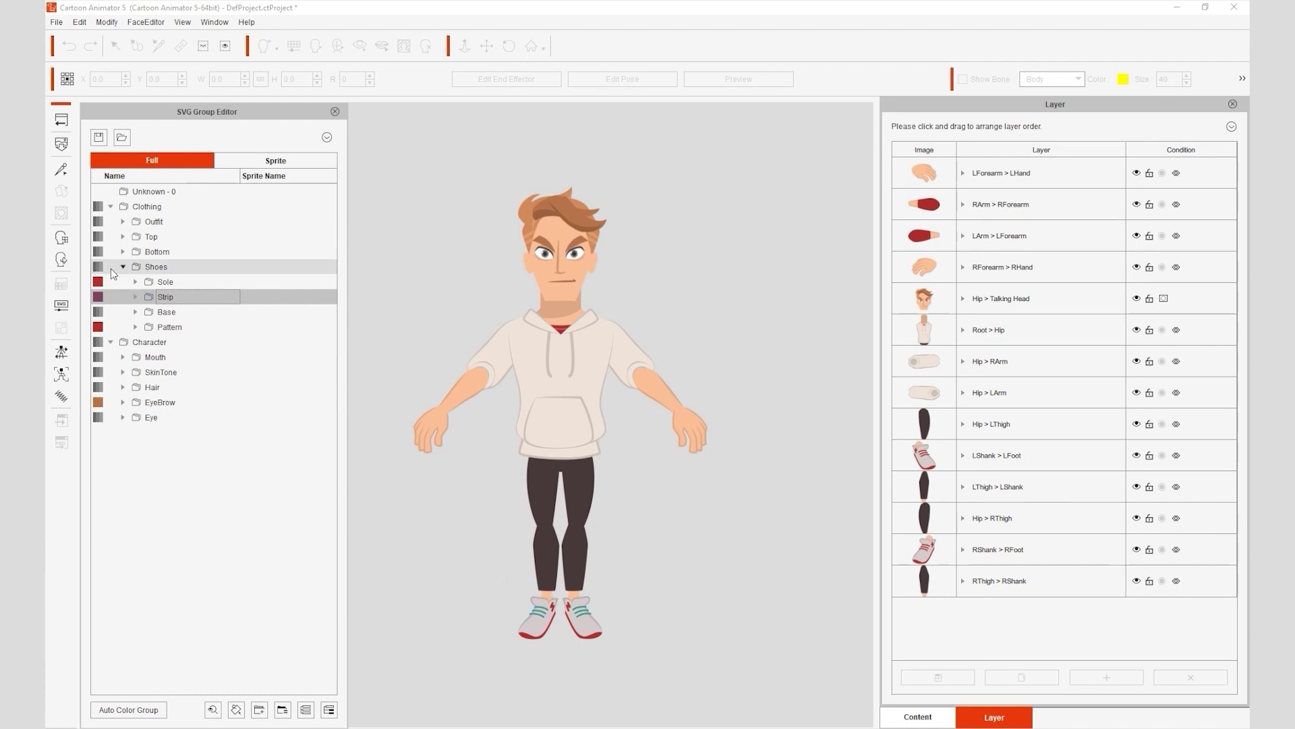
- Inspect Base's Fill(6) shapes, return to Shoes, and close the SVG Group Editor
click(135, 312)
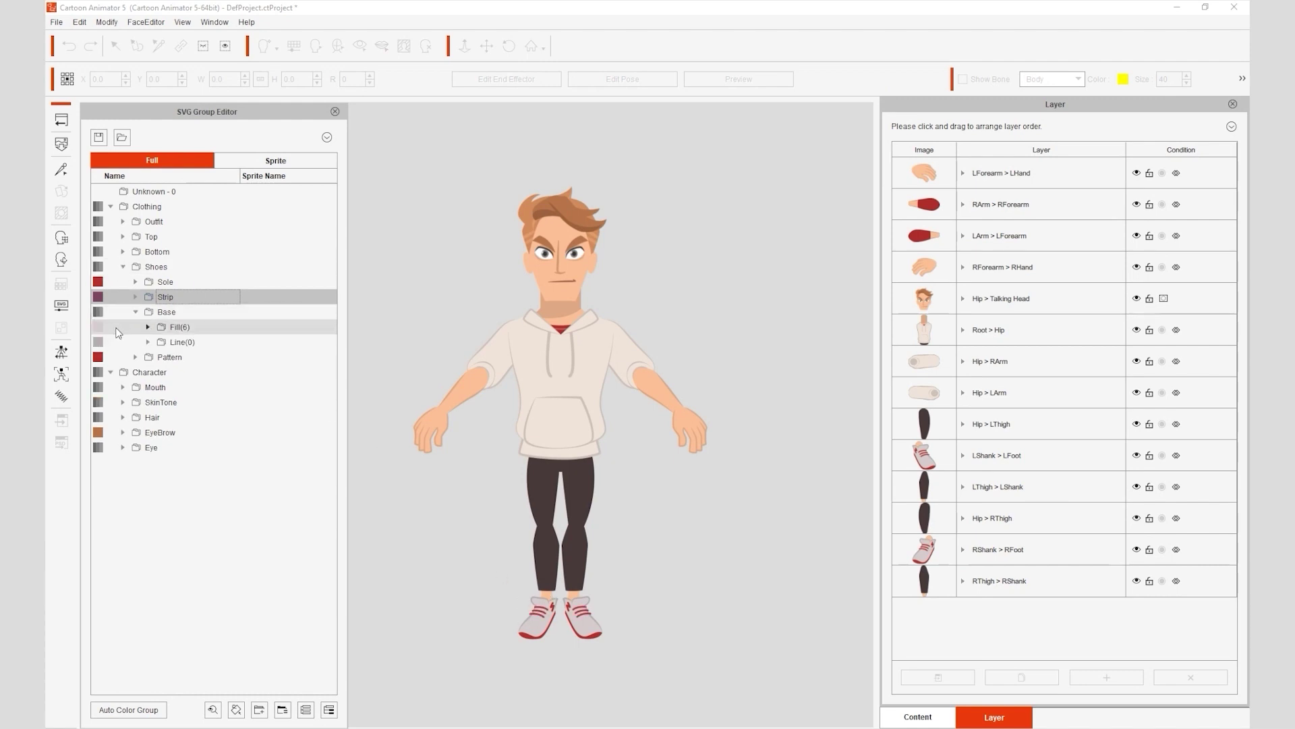
click(180, 327)
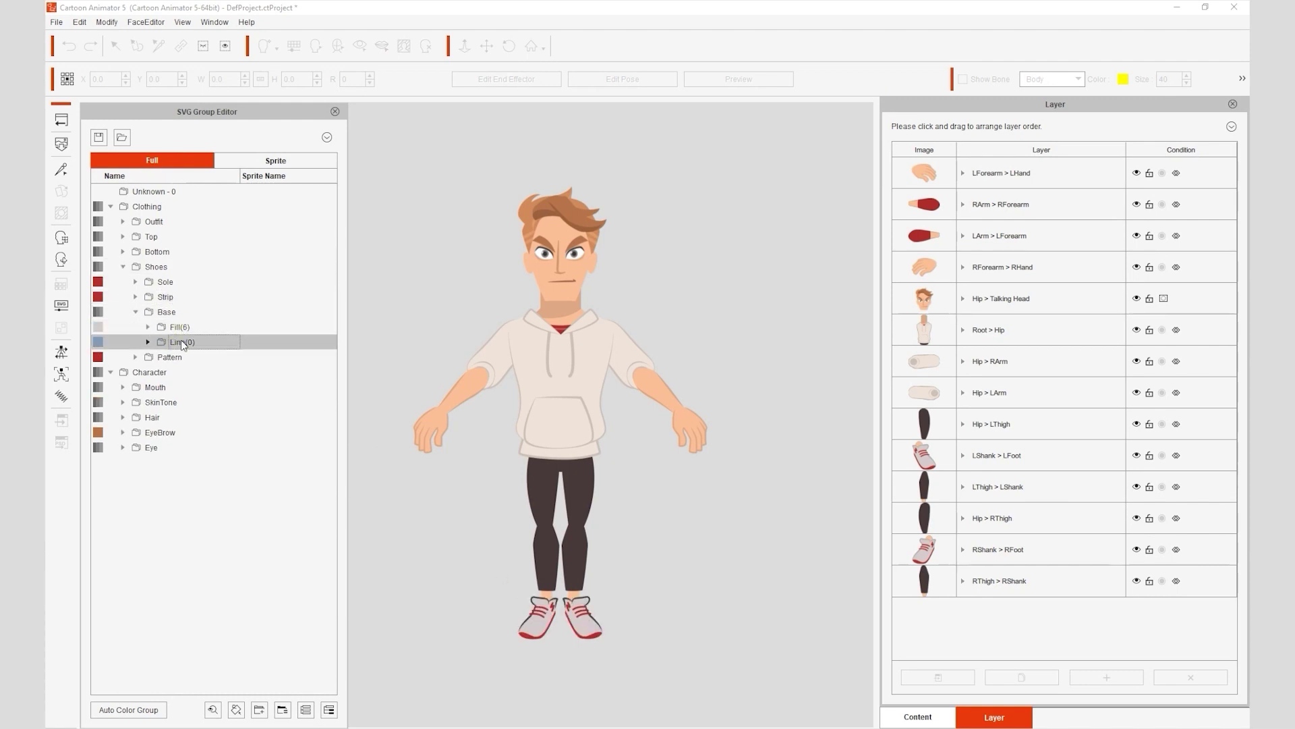
click(111, 311)
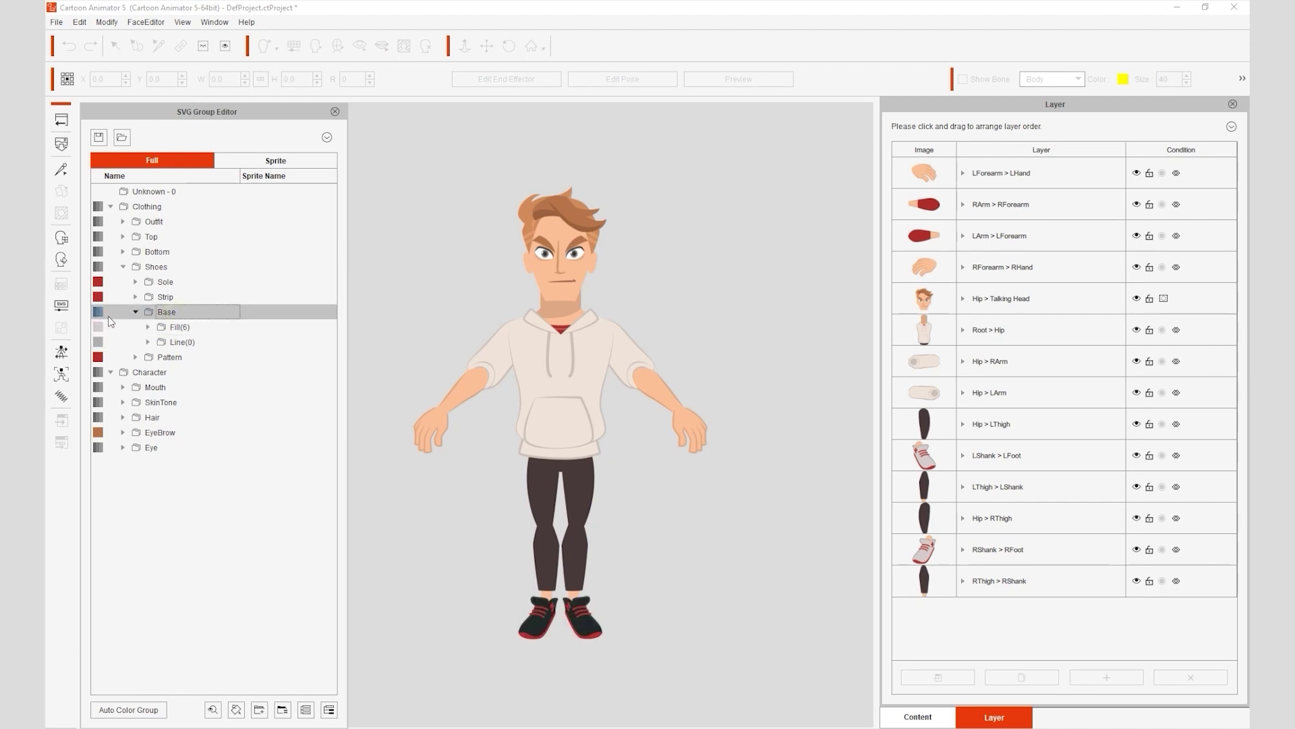
click(173, 267)
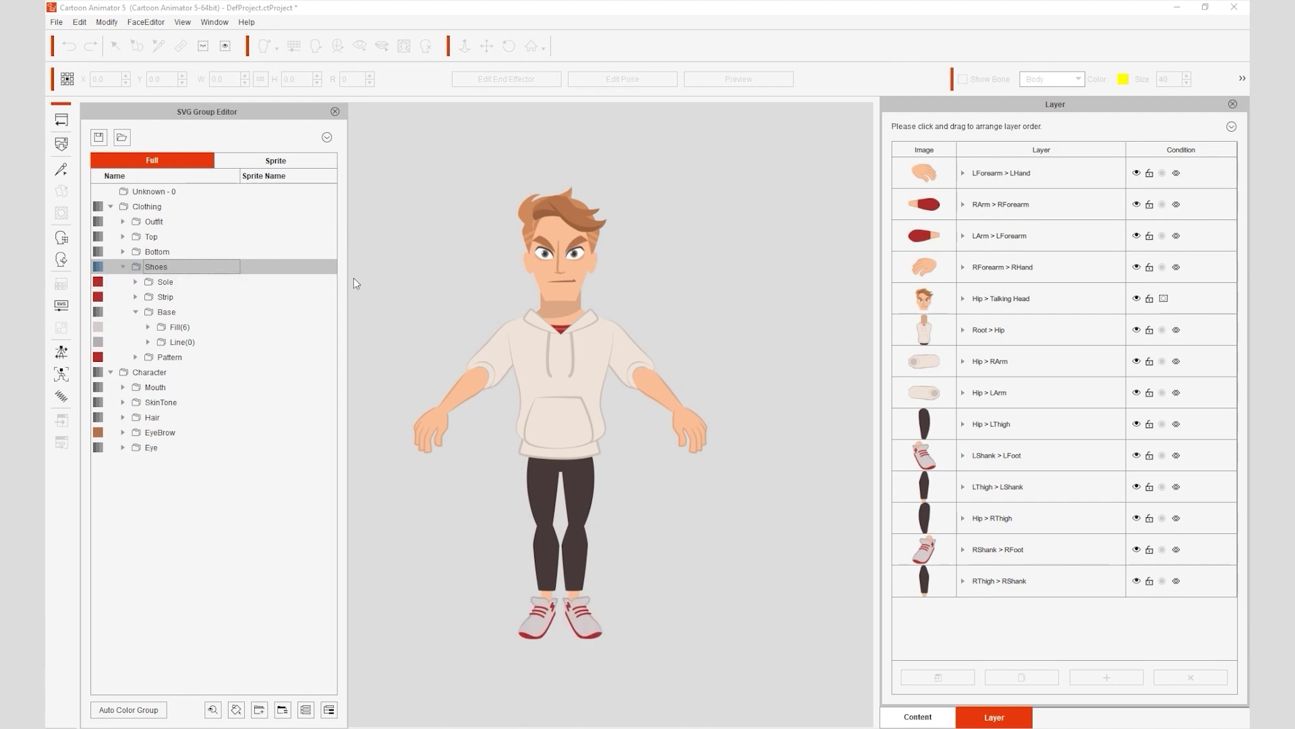
click(335, 112)
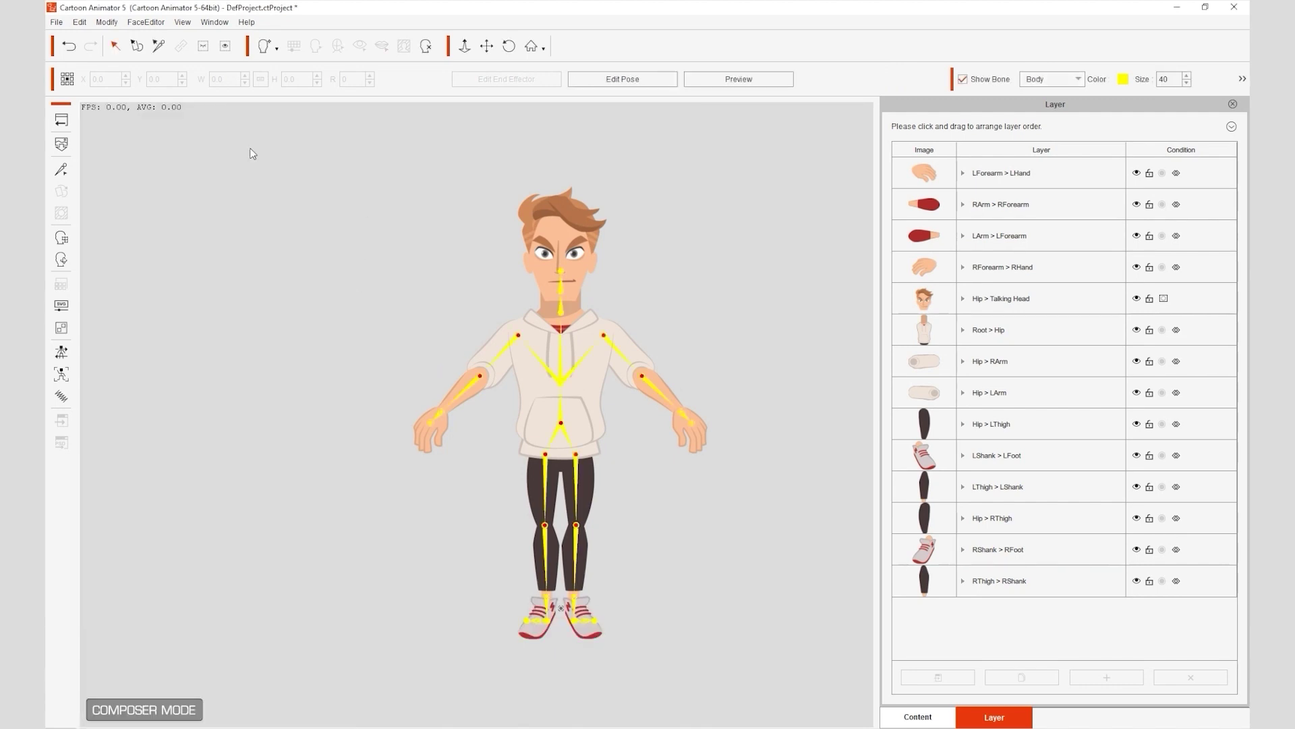
- In SVG Color Adjustment, expand Clothing and Character, then select the pants' Bottom group
click(67, 313)
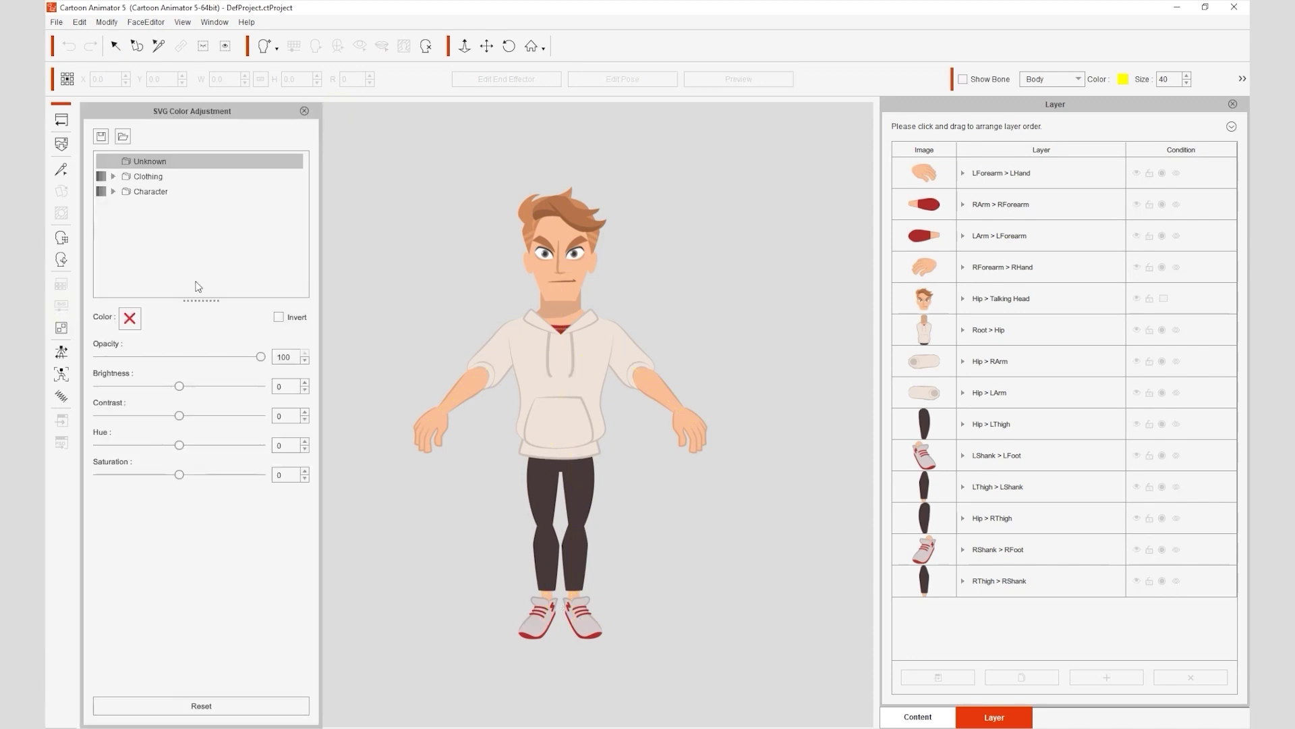
click(155, 178)
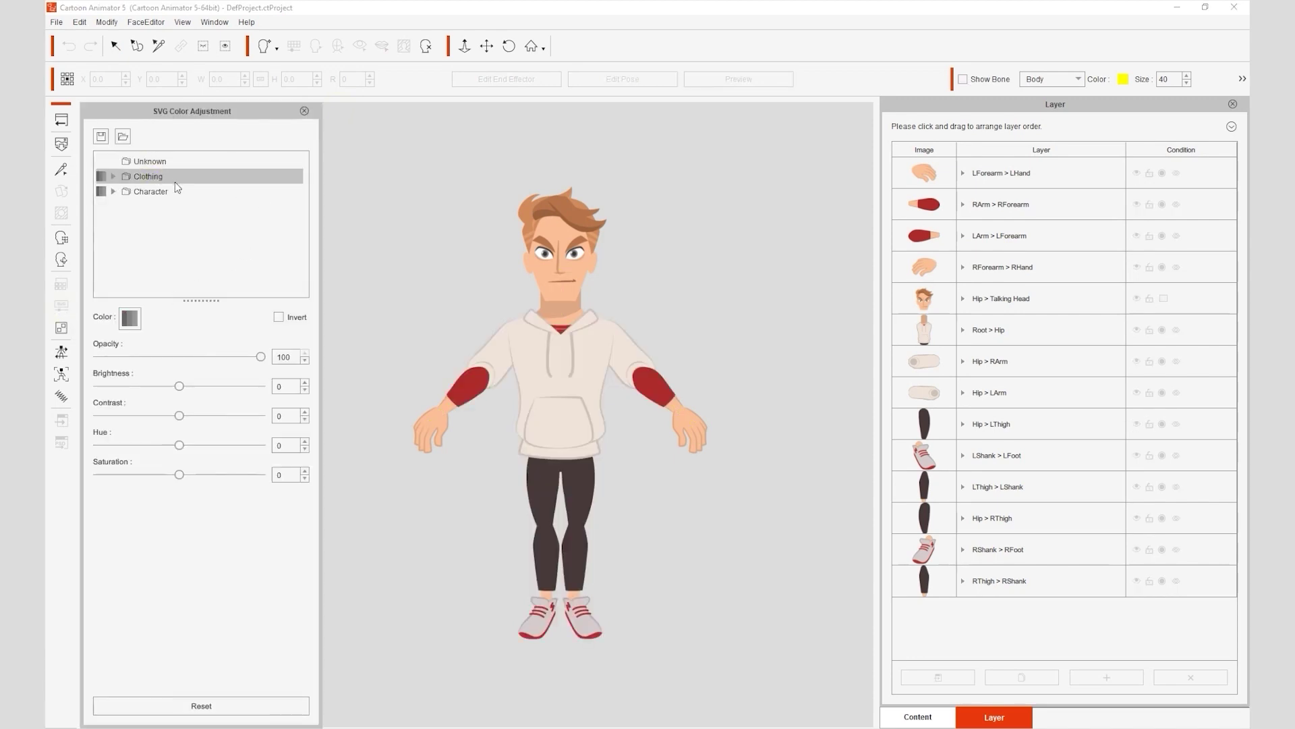
click(168, 191)
click(113, 192)
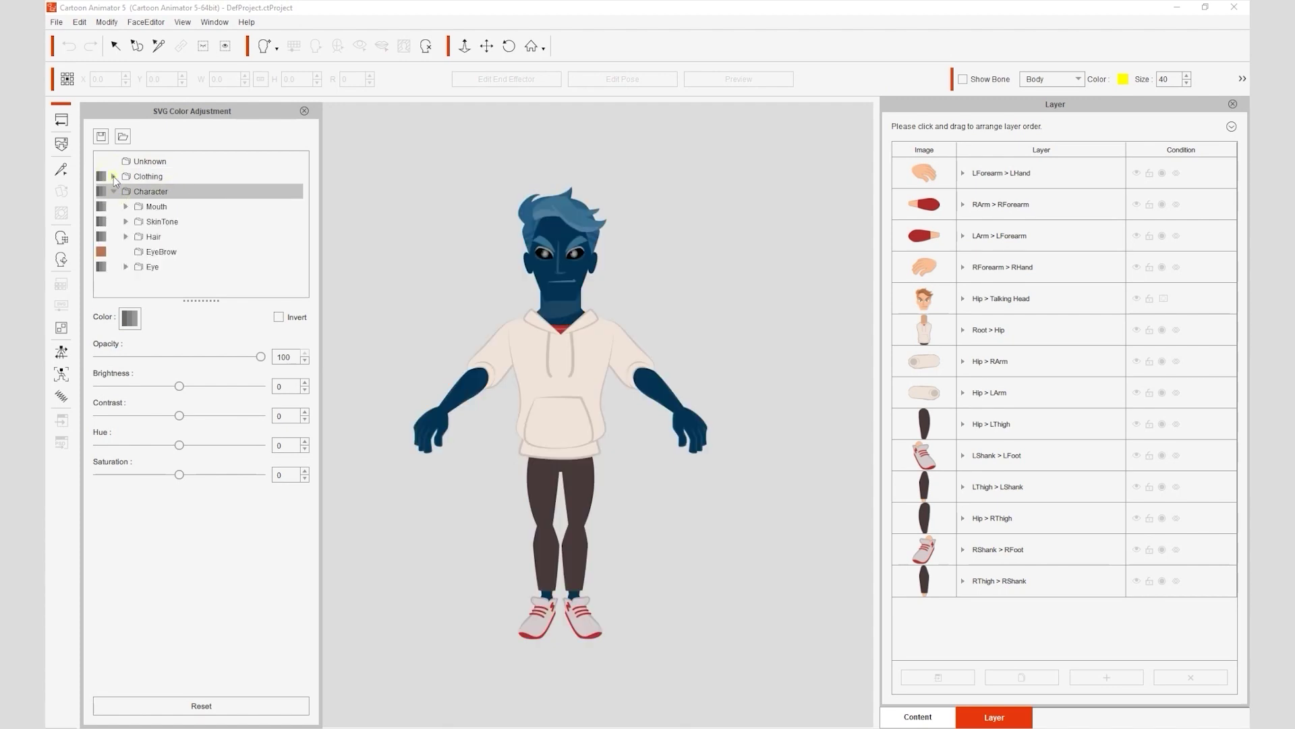
click(113, 177)
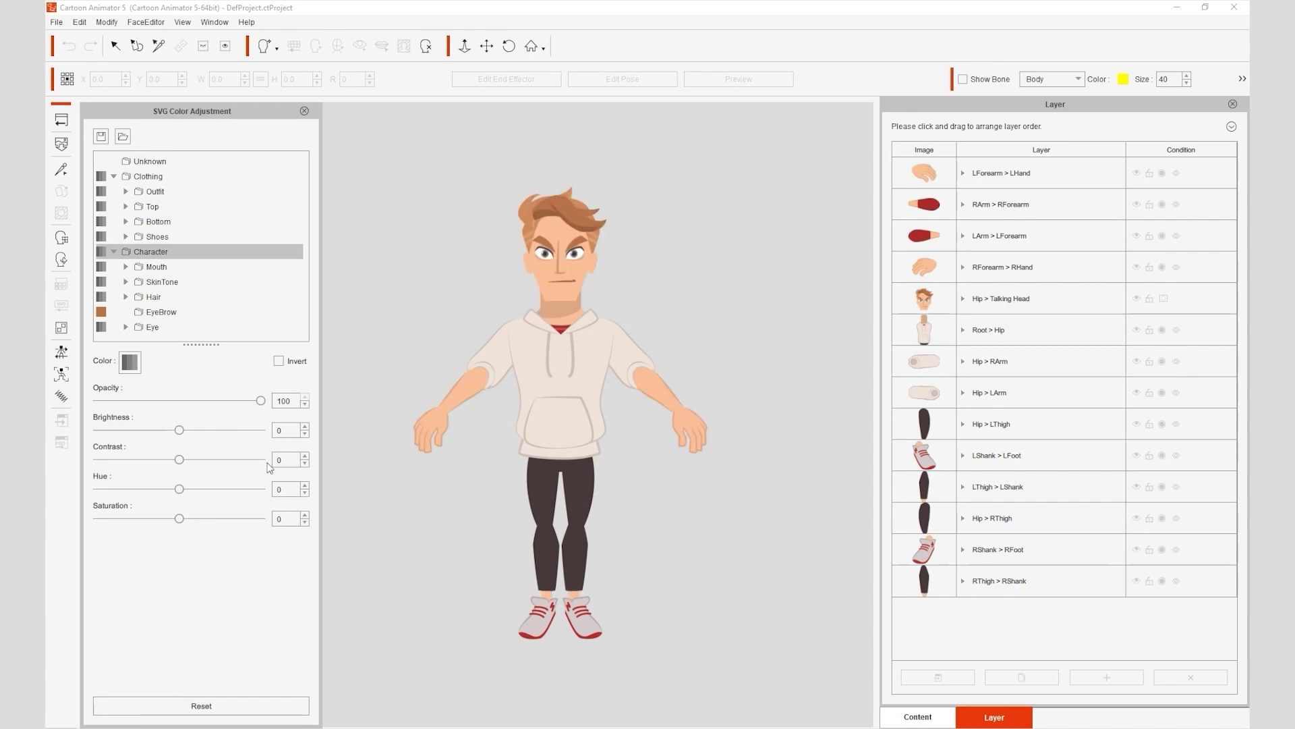
click(167, 226)
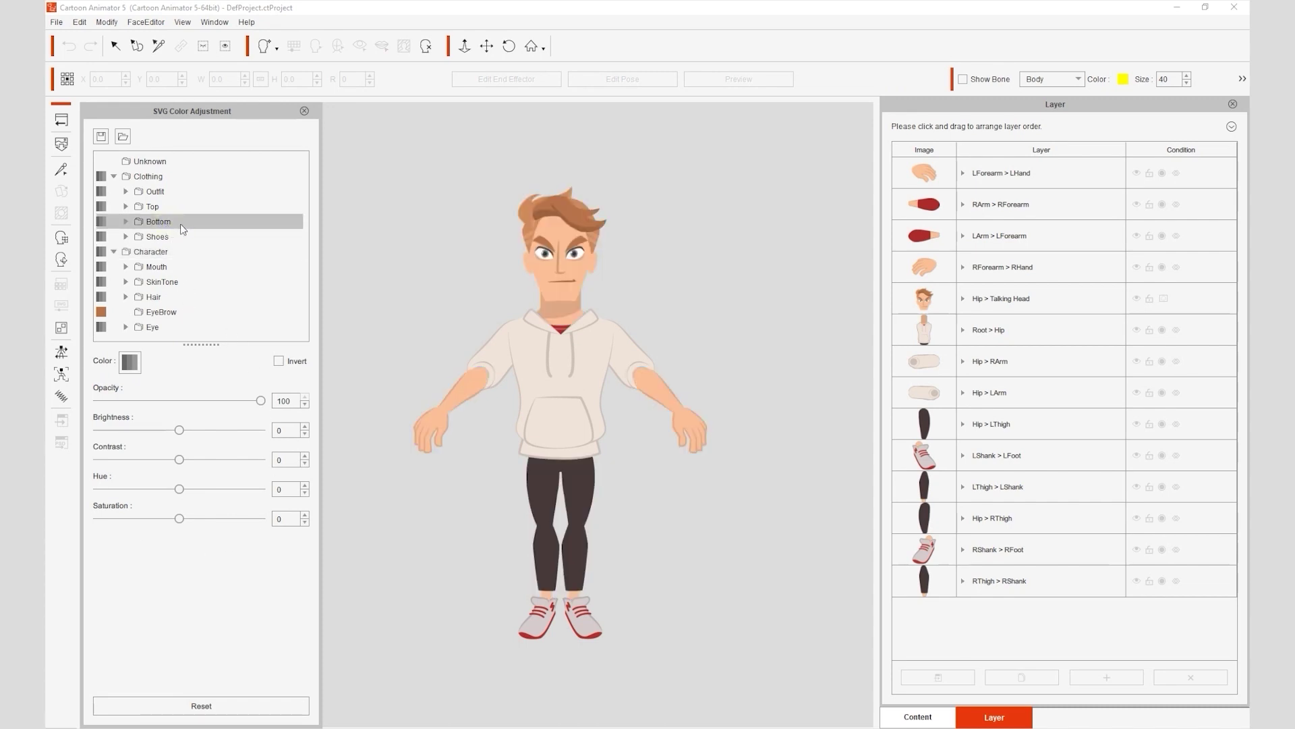
click(130, 364)
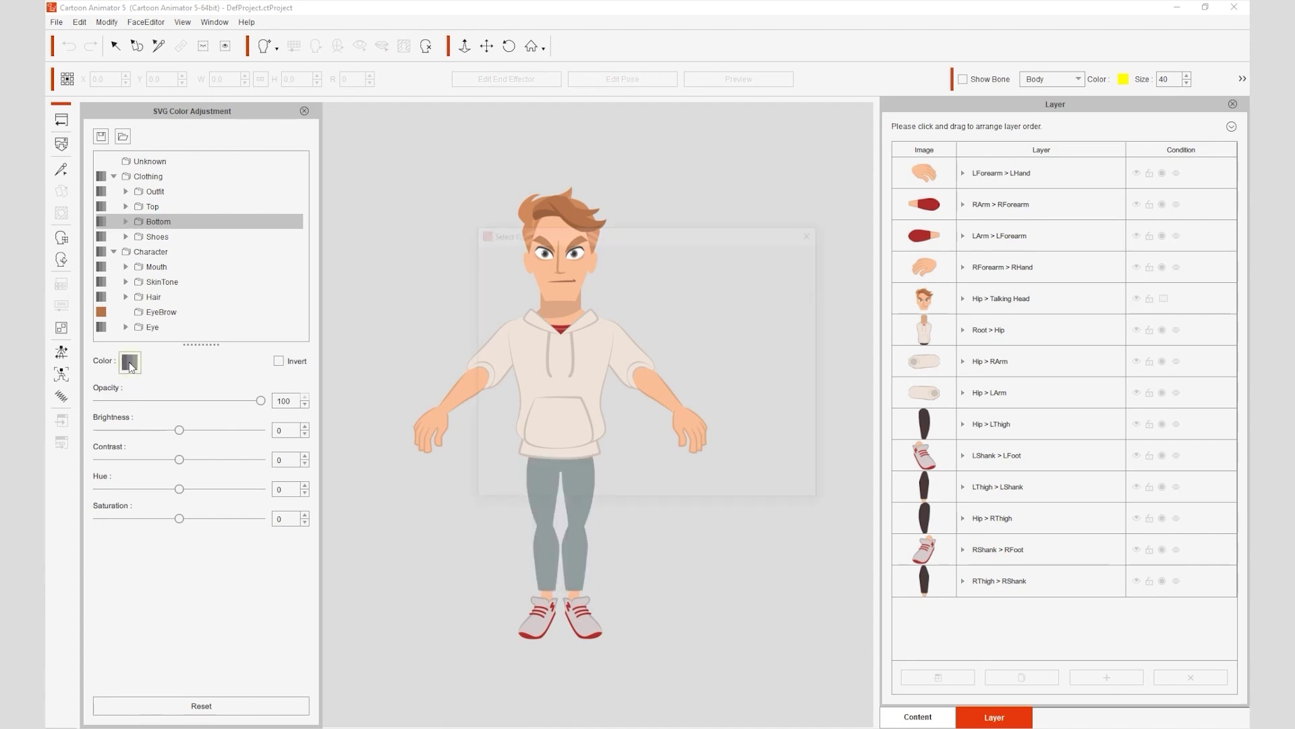
drag(587, 236, 998, 253)
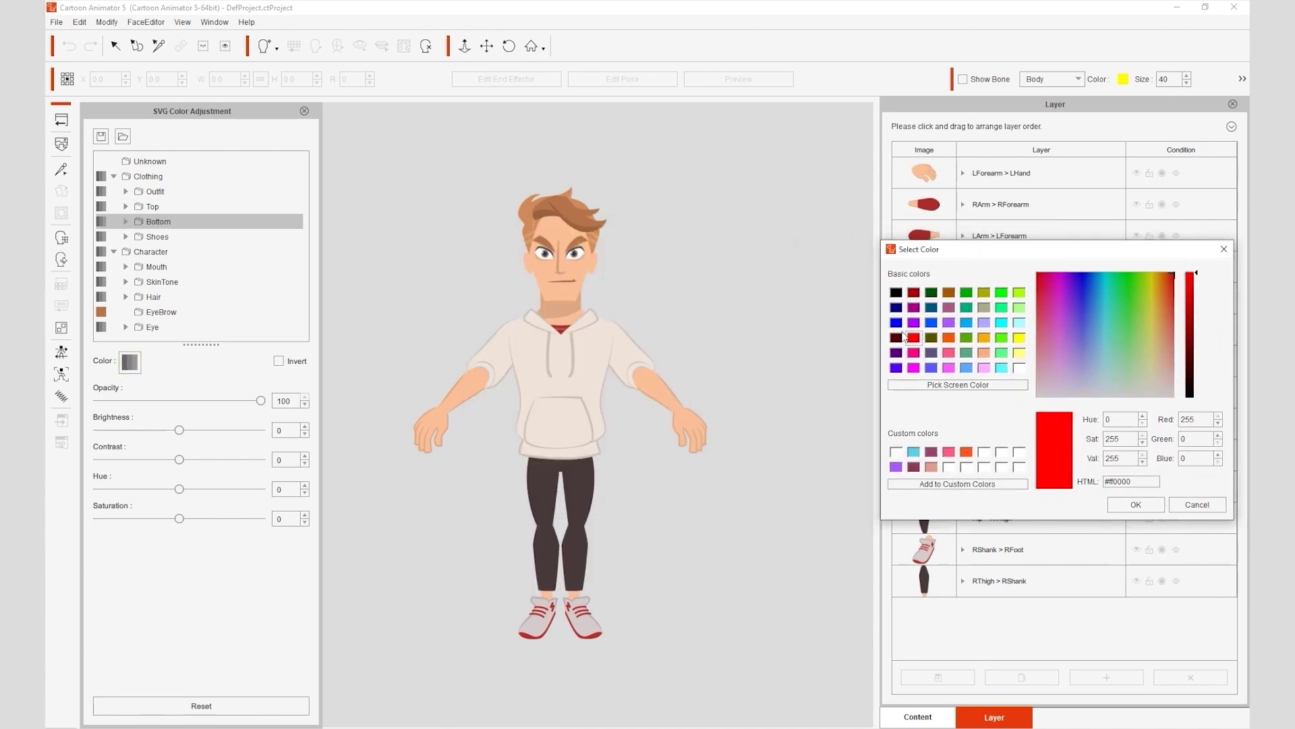
click(932, 309)
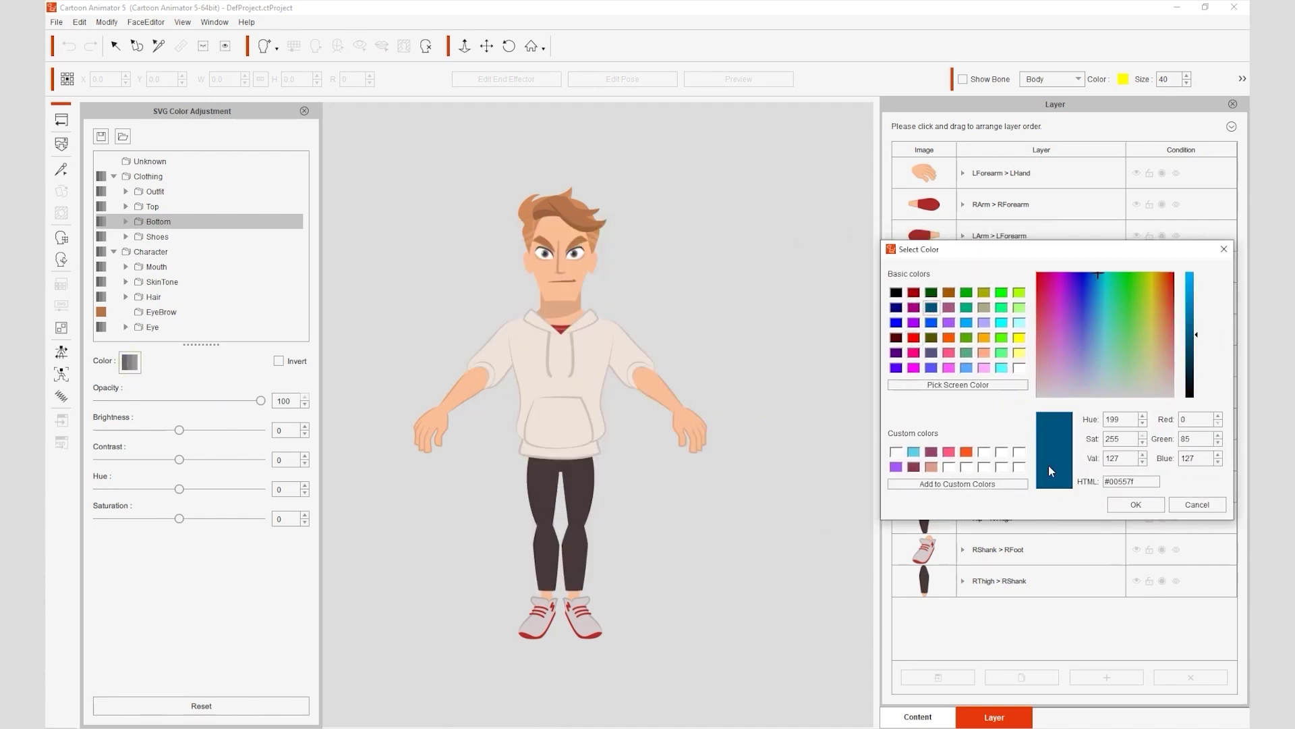
drag(1197, 345, 1196, 330)
click(1136, 505)
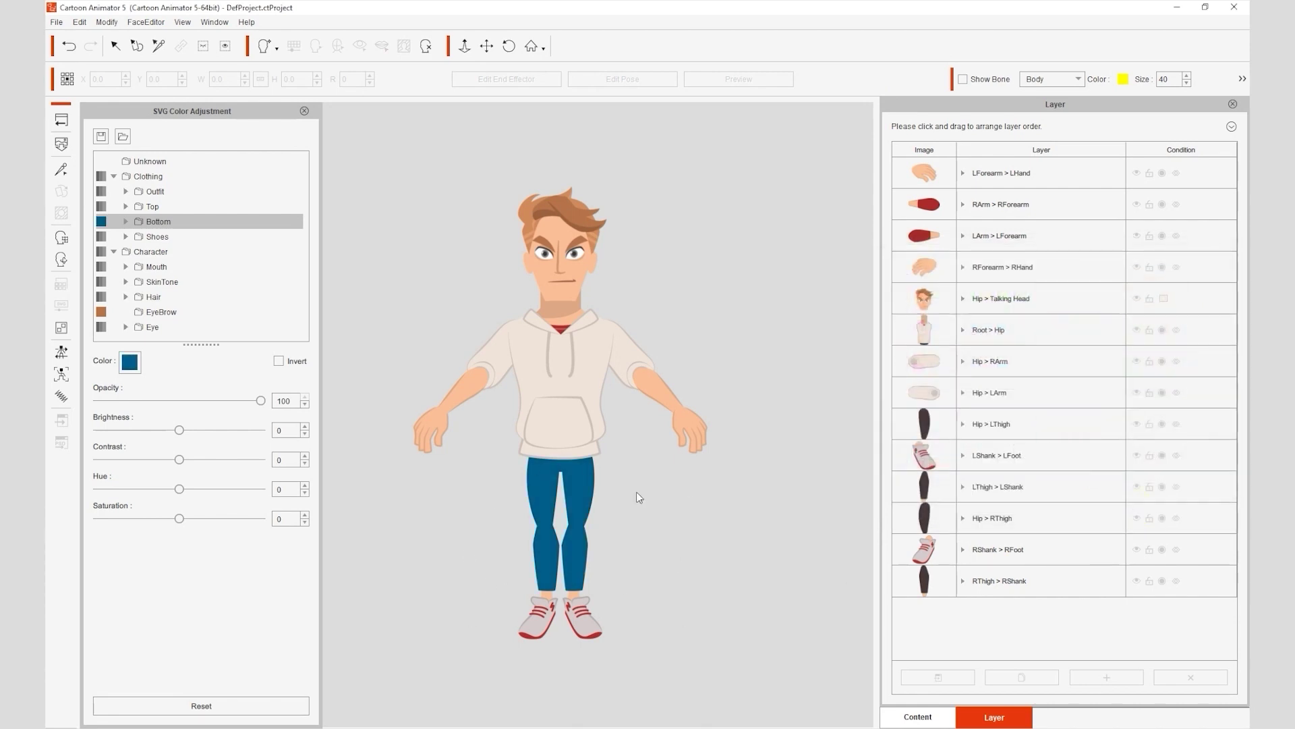
drag(178, 430, 192, 460)
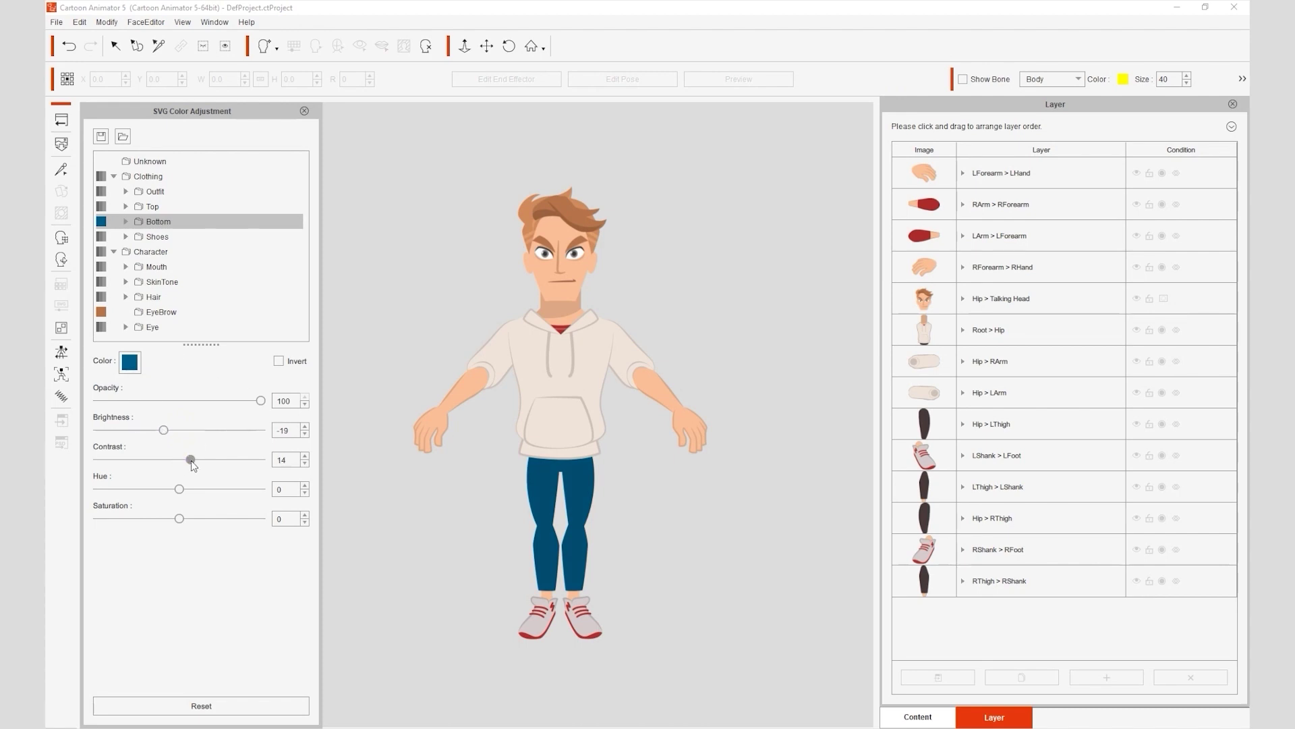
drag(180, 518, 148, 518)
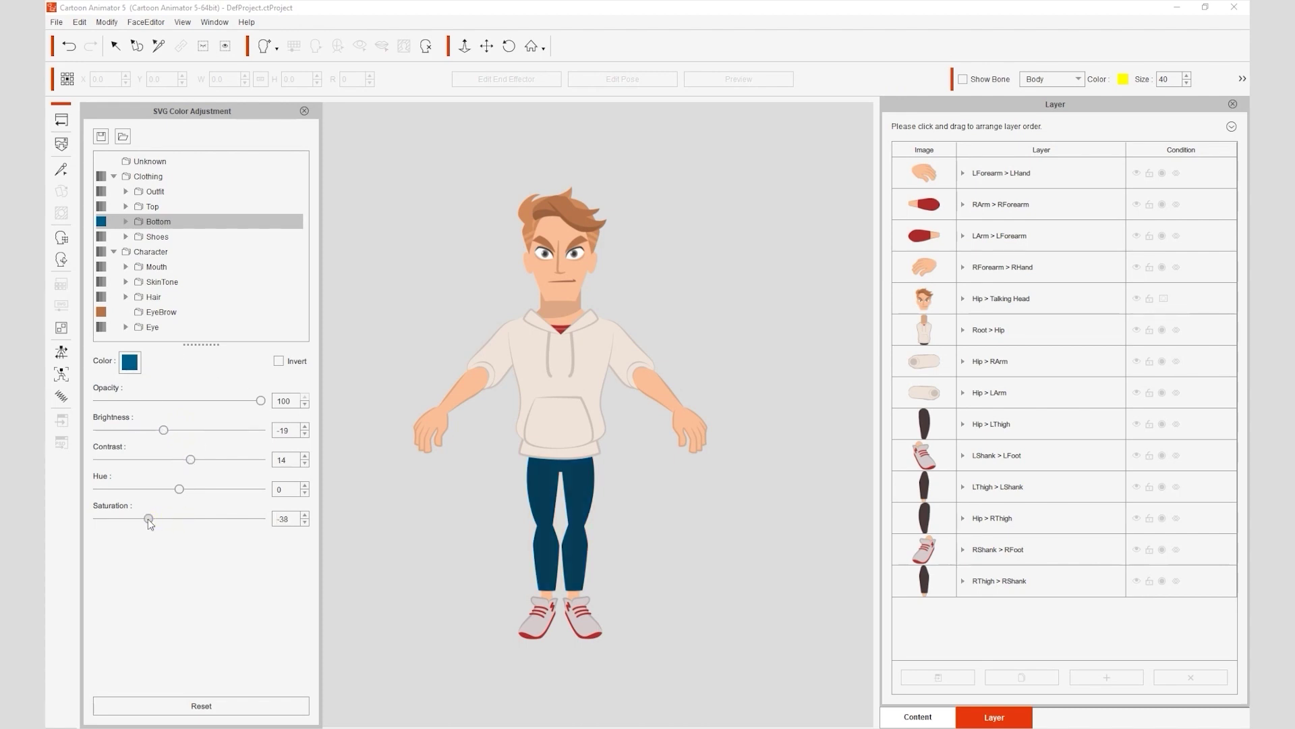
click(210, 705)
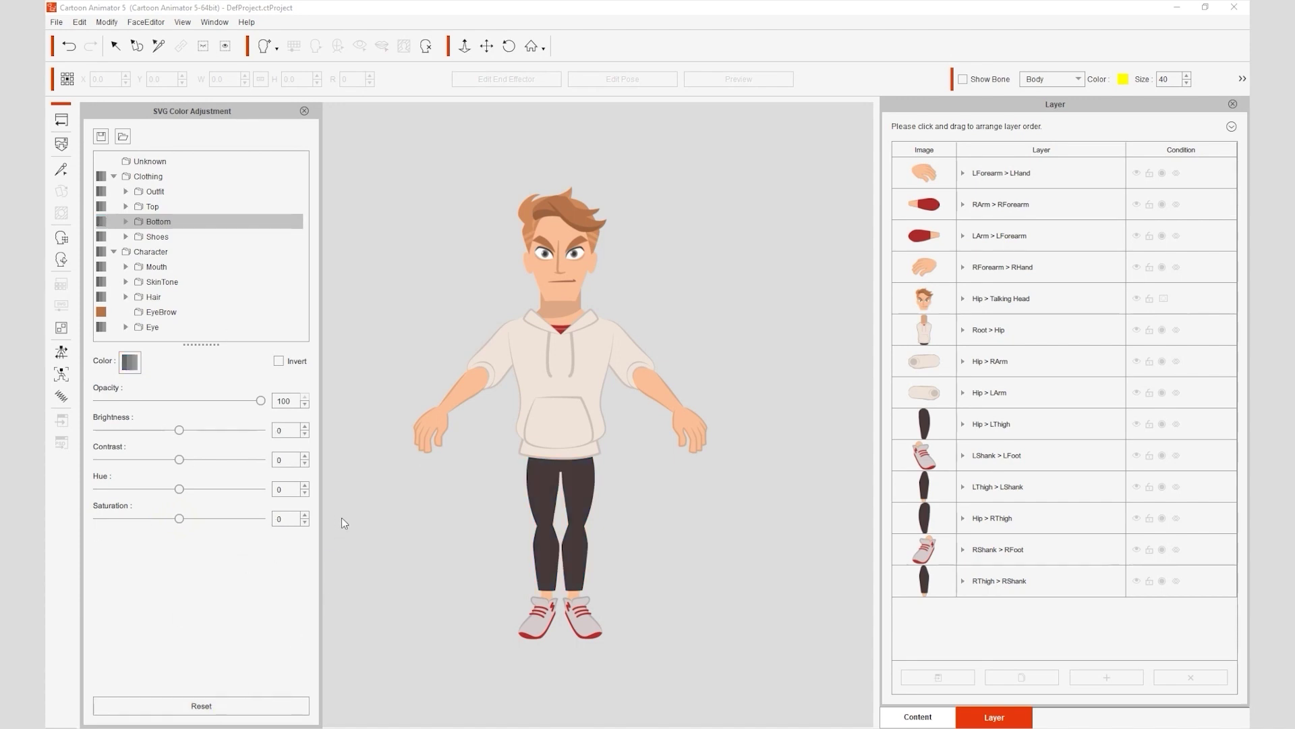
scroll(585, 368, up, 5)
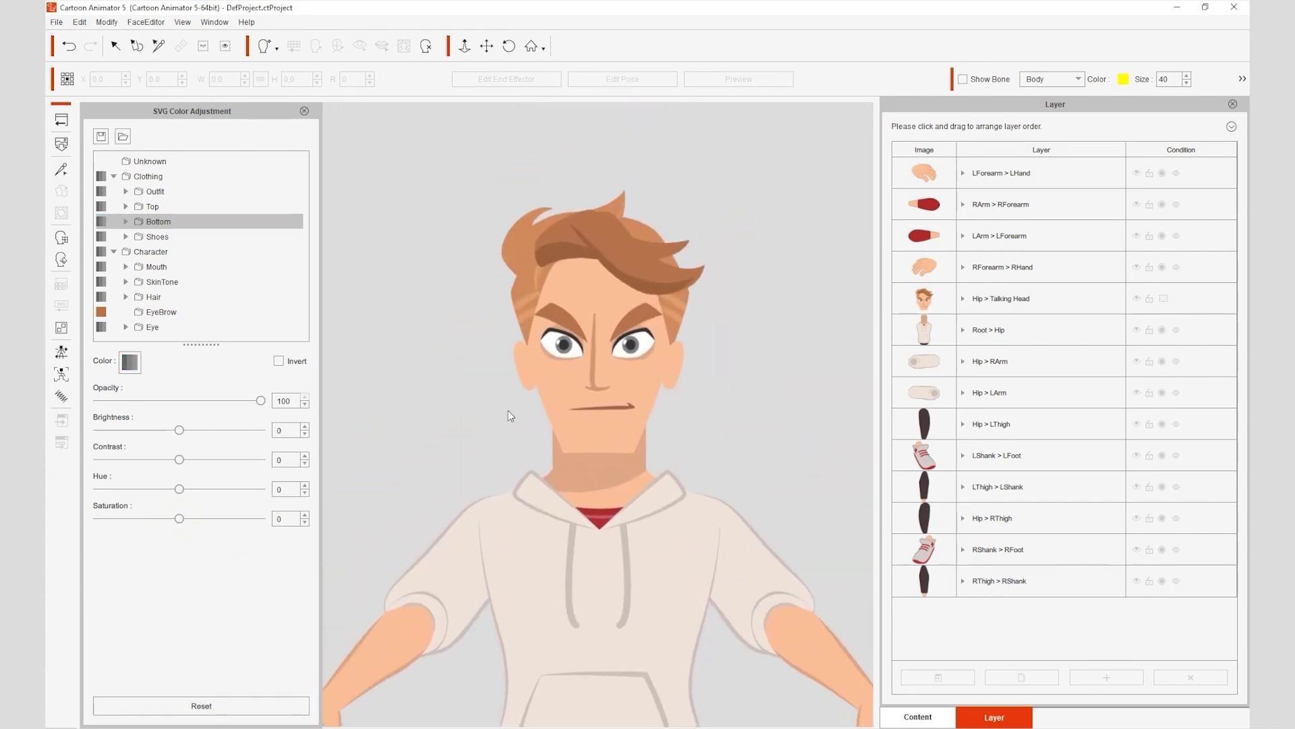
- Color the FrontHair Fill(19) a muted magenta
click(632, 257)
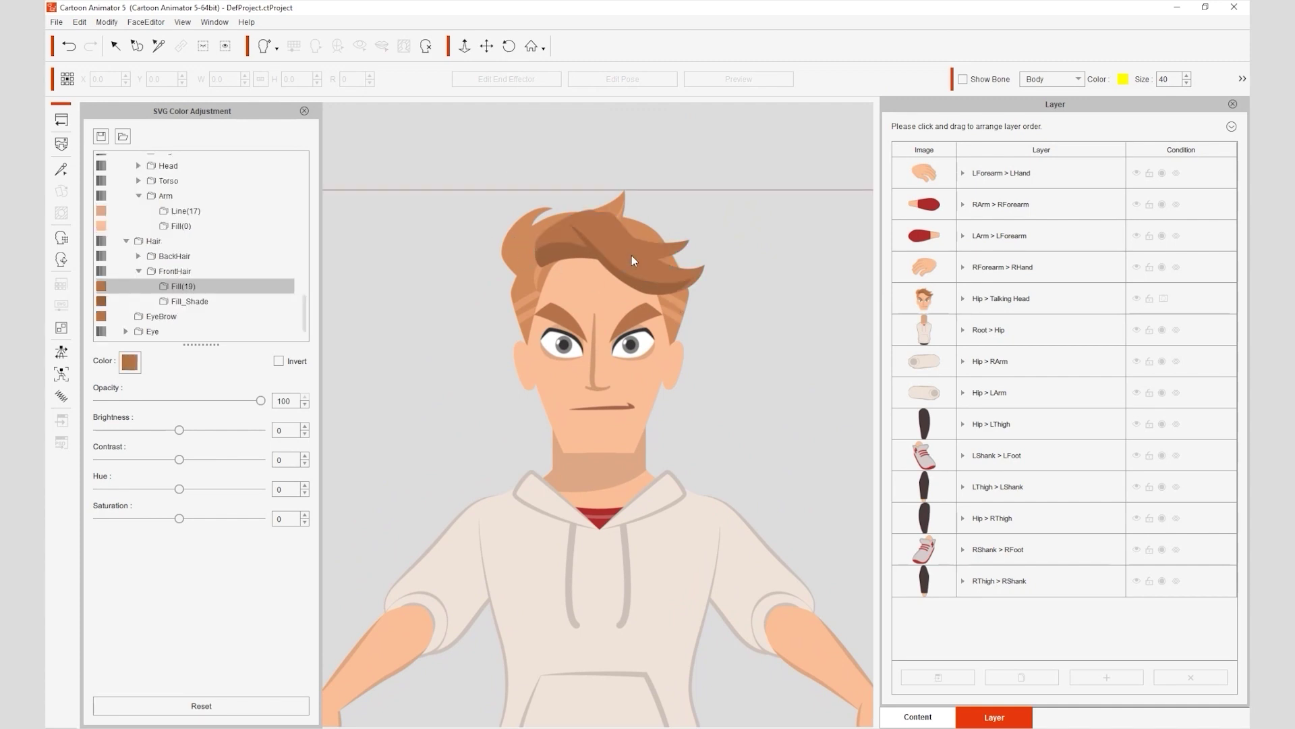
click(129, 362)
drag(669, 233, 1078, 251)
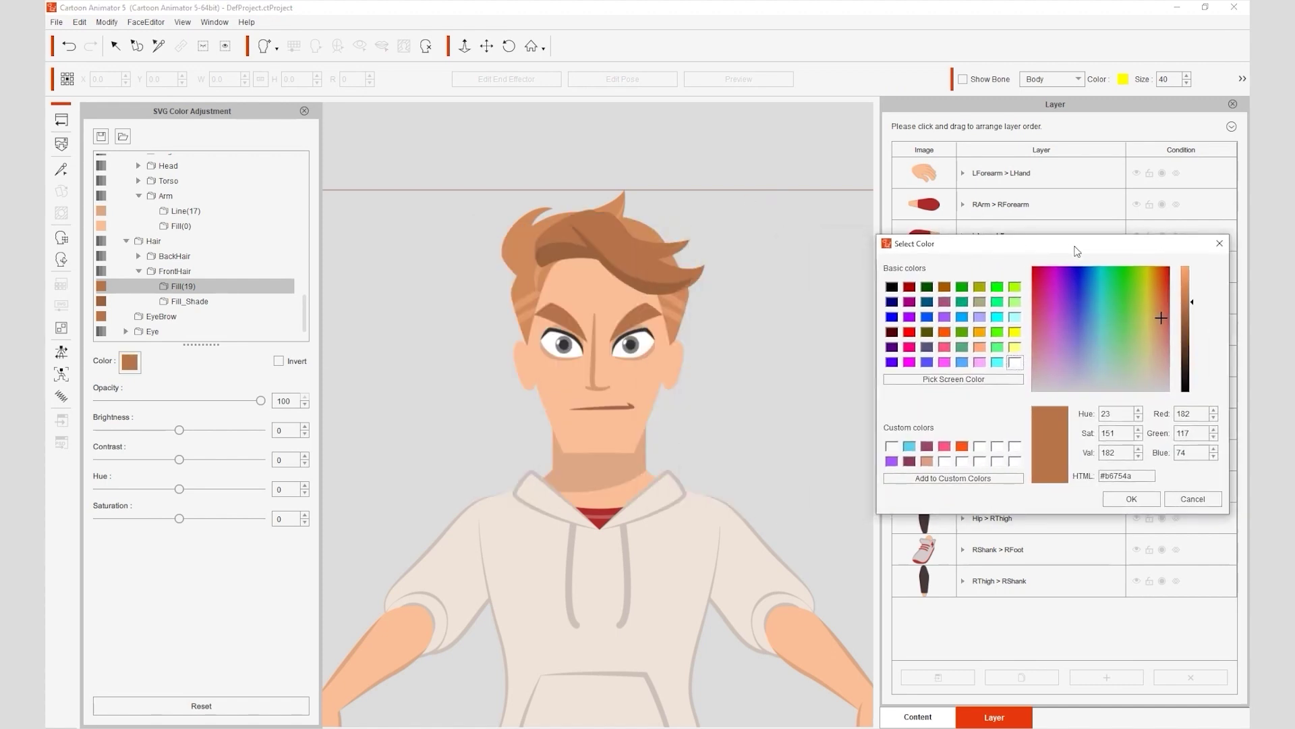
click(910, 302)
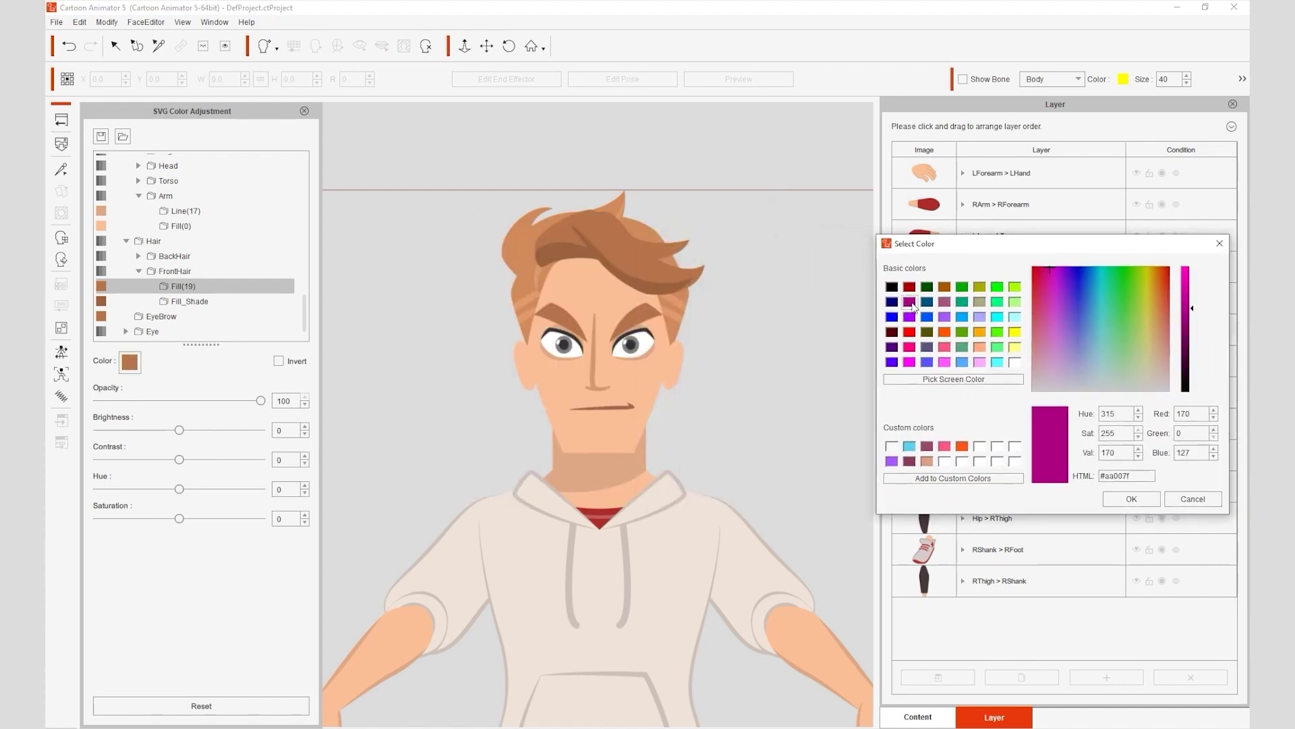
click(1043, 320)
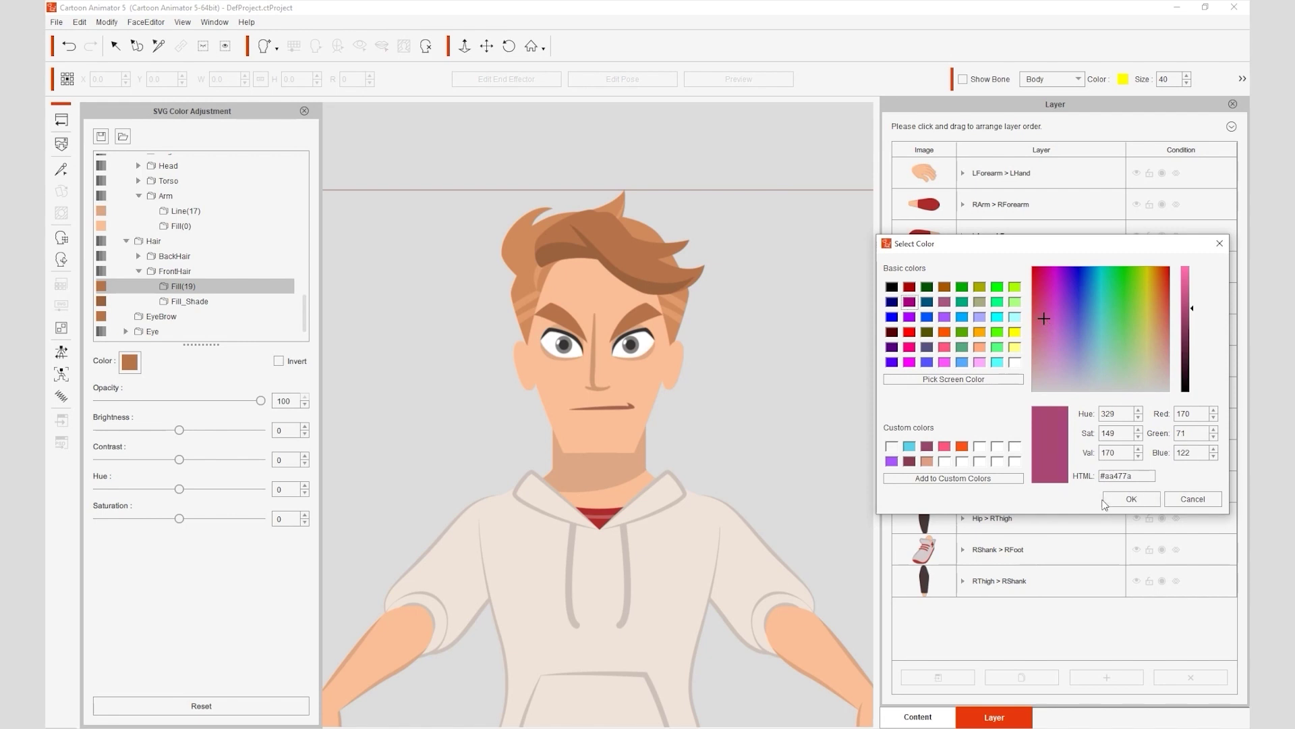
click(1142, 503)
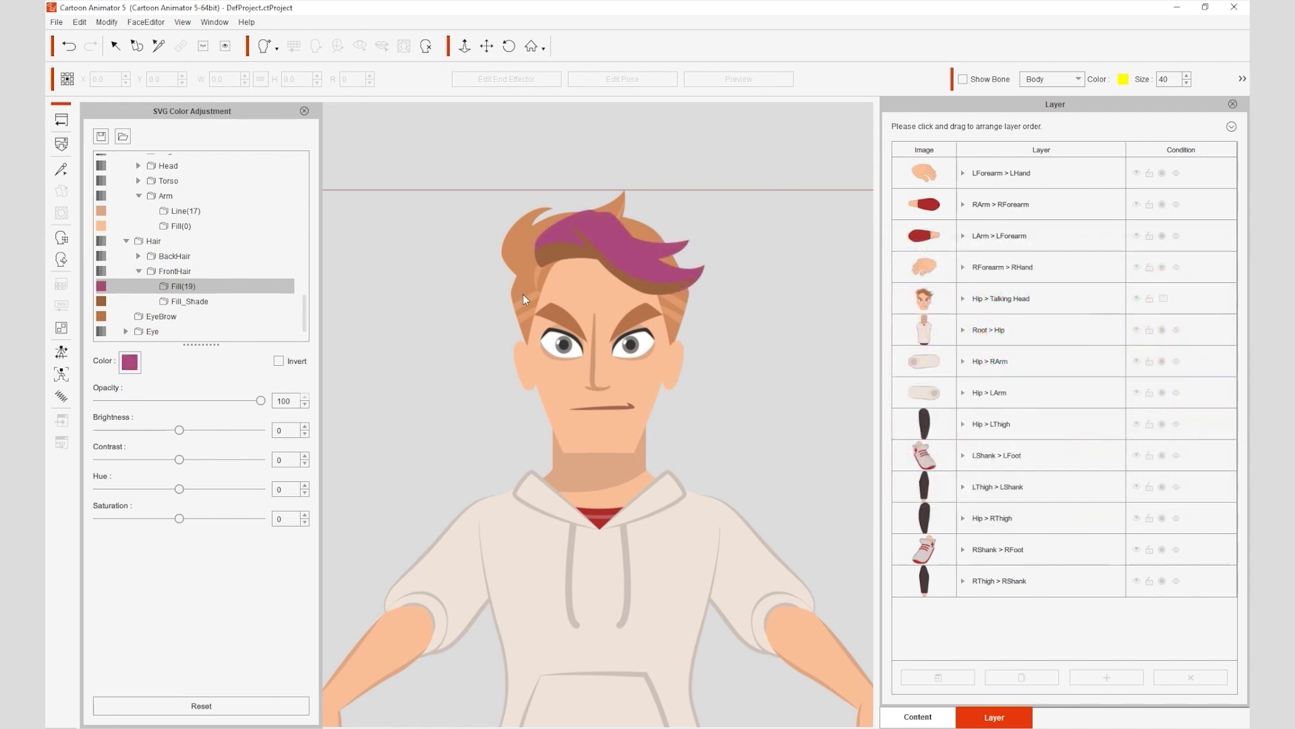
- Set the hair's Fill_Shade to the sampled magenta, darkened to deep plum
click(626, 283)
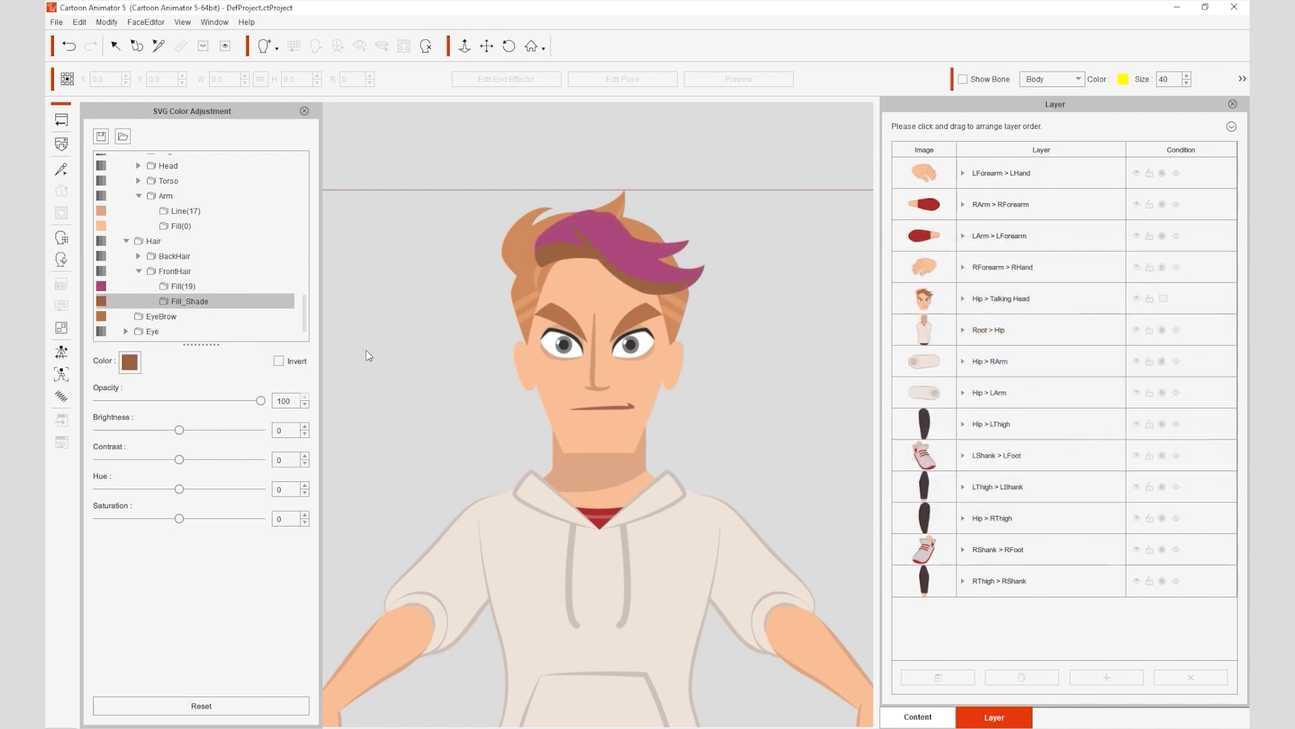
click(129, 362)
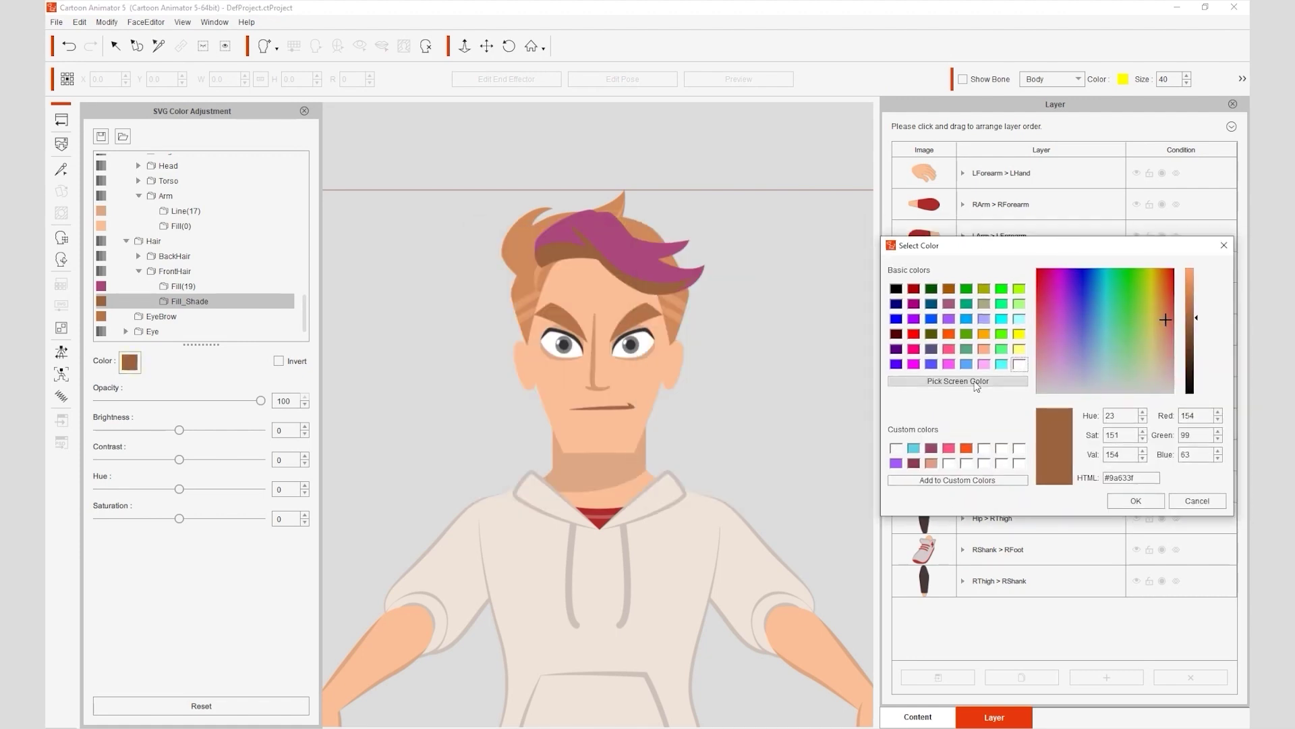
click(974, 382)
click(625, 251)
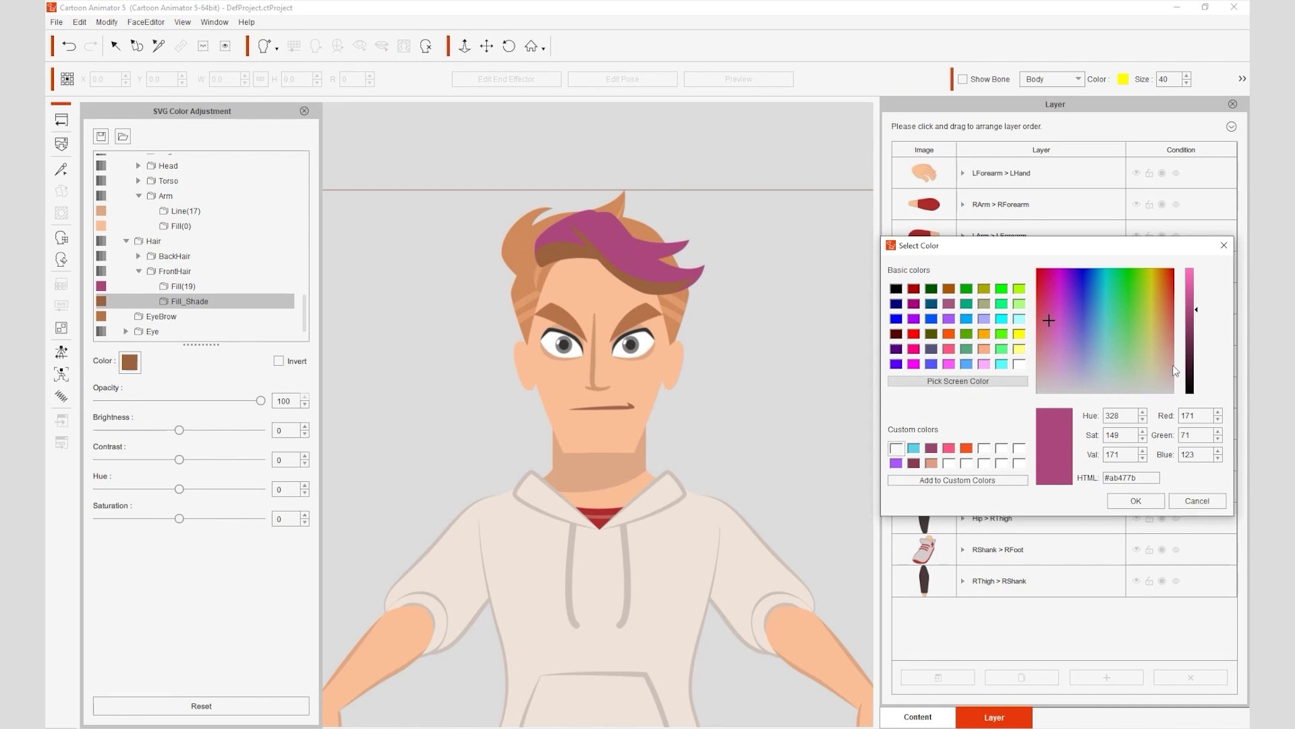
drag(1200, 332, 1195, 339)
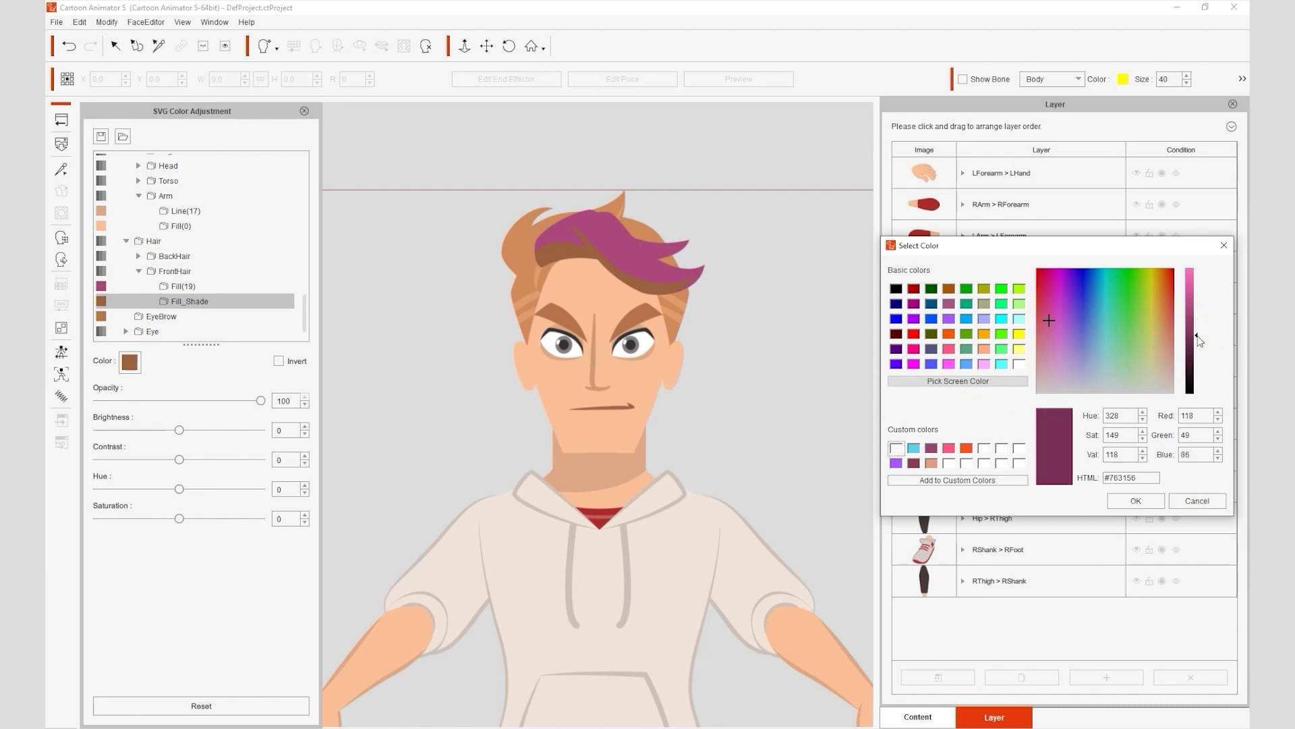
click(1137, 500)
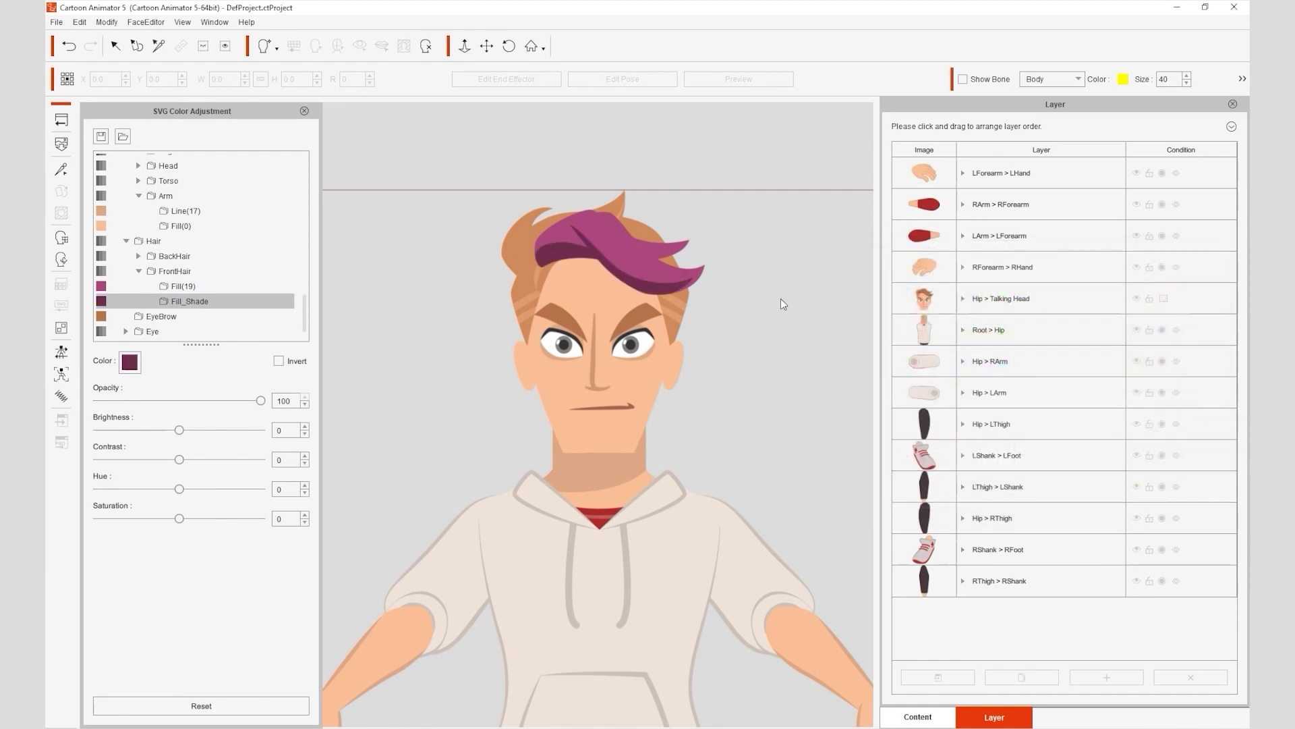
- Make the BackHair group semi-transparent by lowering its opacity
click(642, 229)
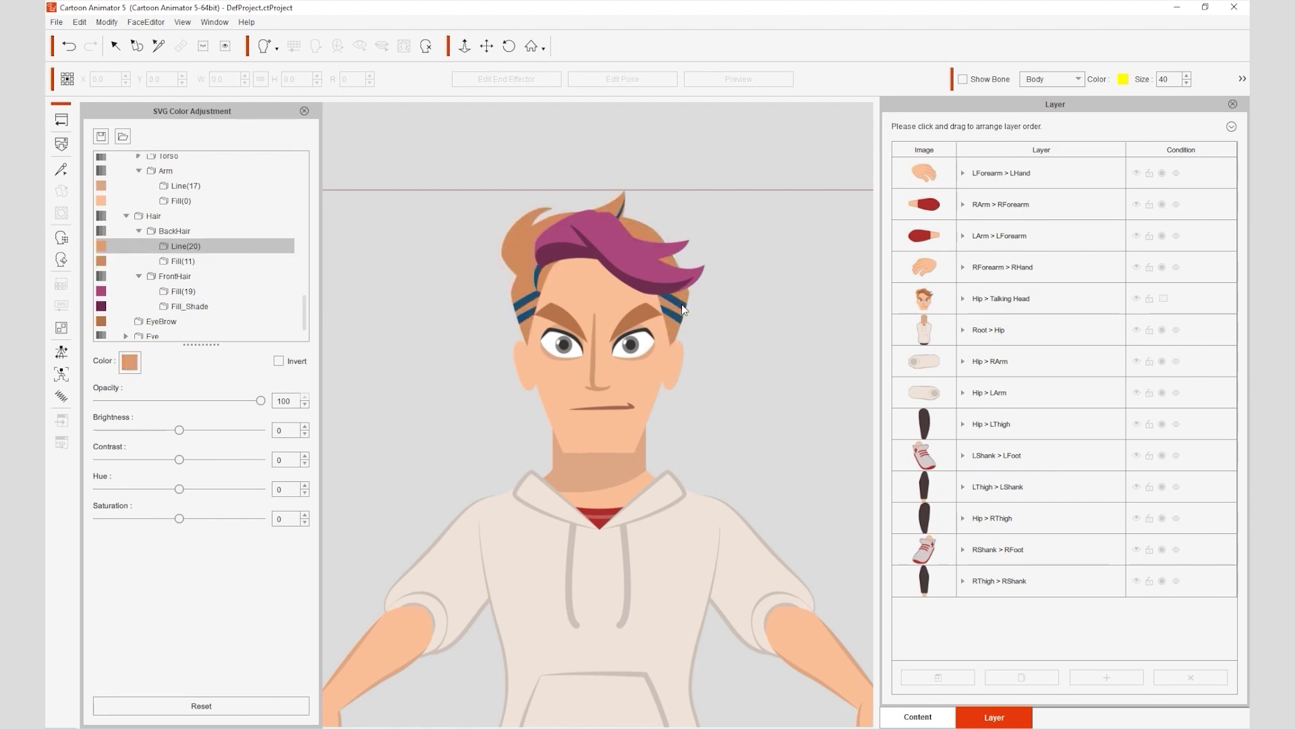
click(186, 229)
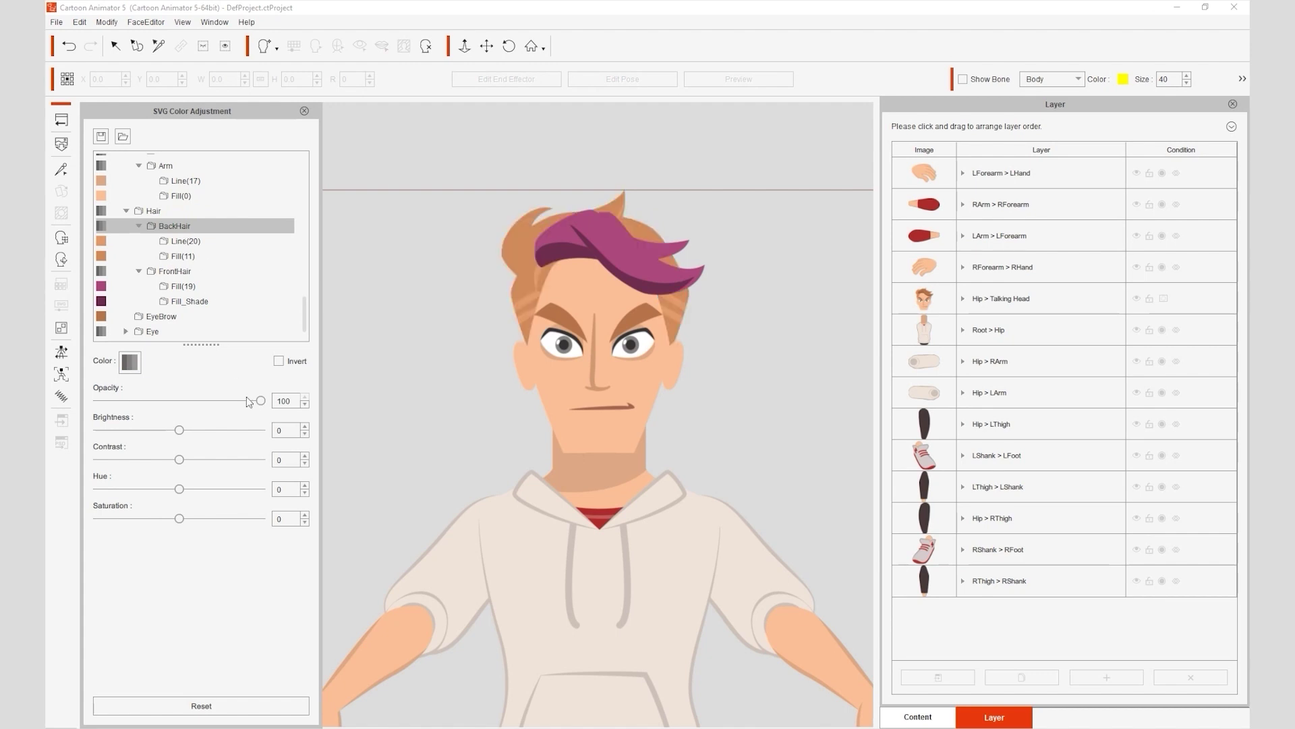
drag(260, 400, 86, 399)
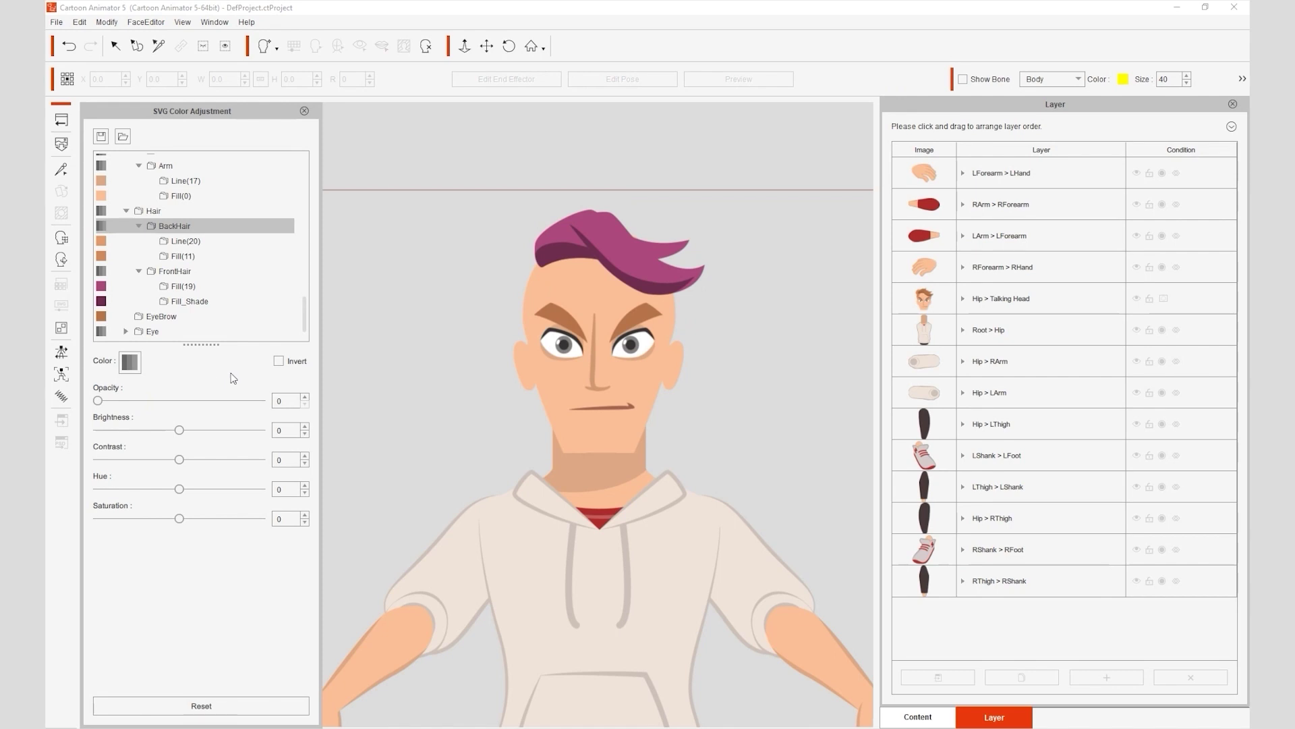
- Color the eyebrows with the sampled hair colour and darken them to Brightness -34
click(557, 317)
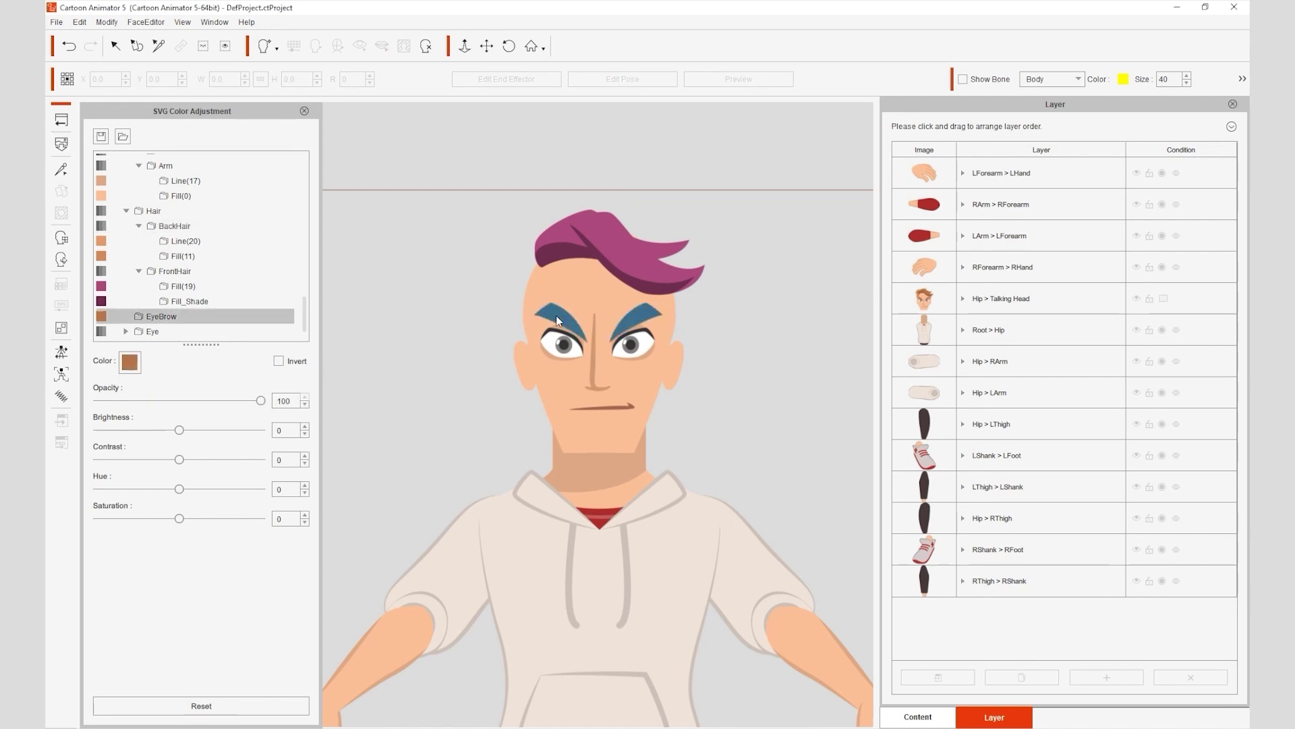
click(130, 362)
drag(679, 231, 1090, 252)
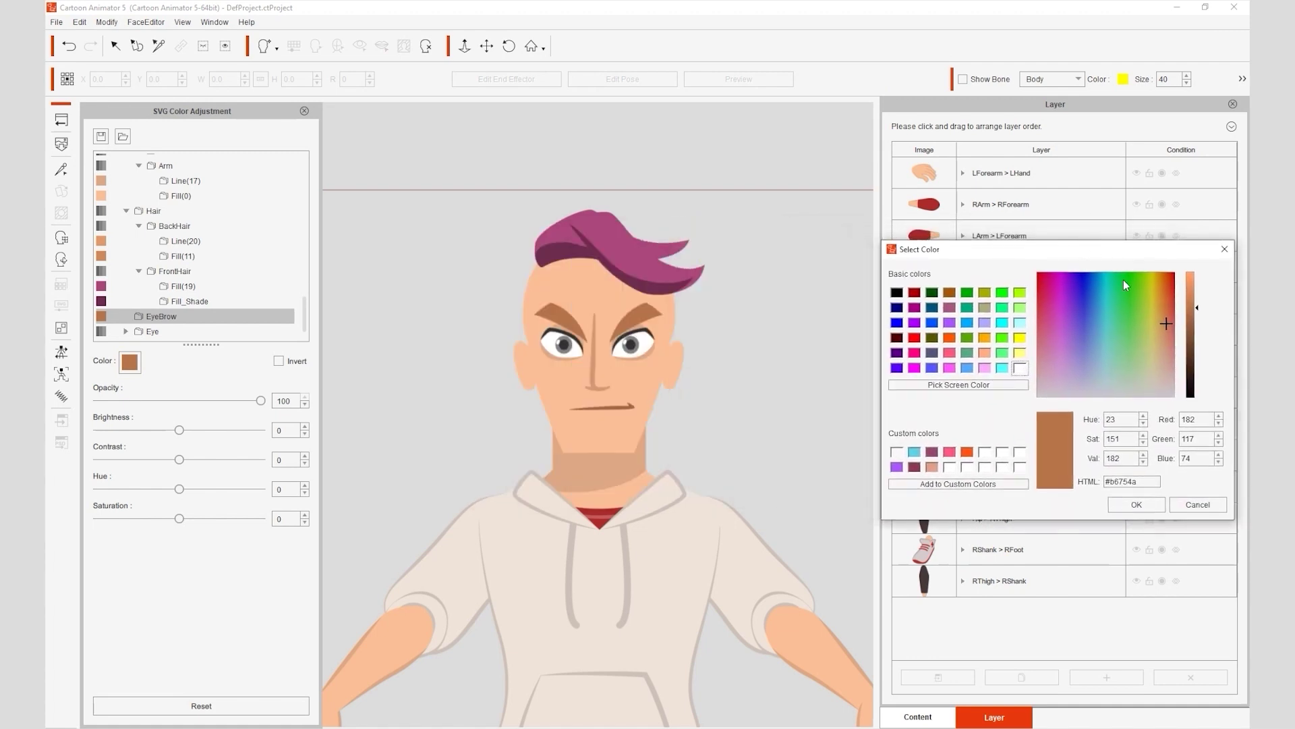
click(938, 385)
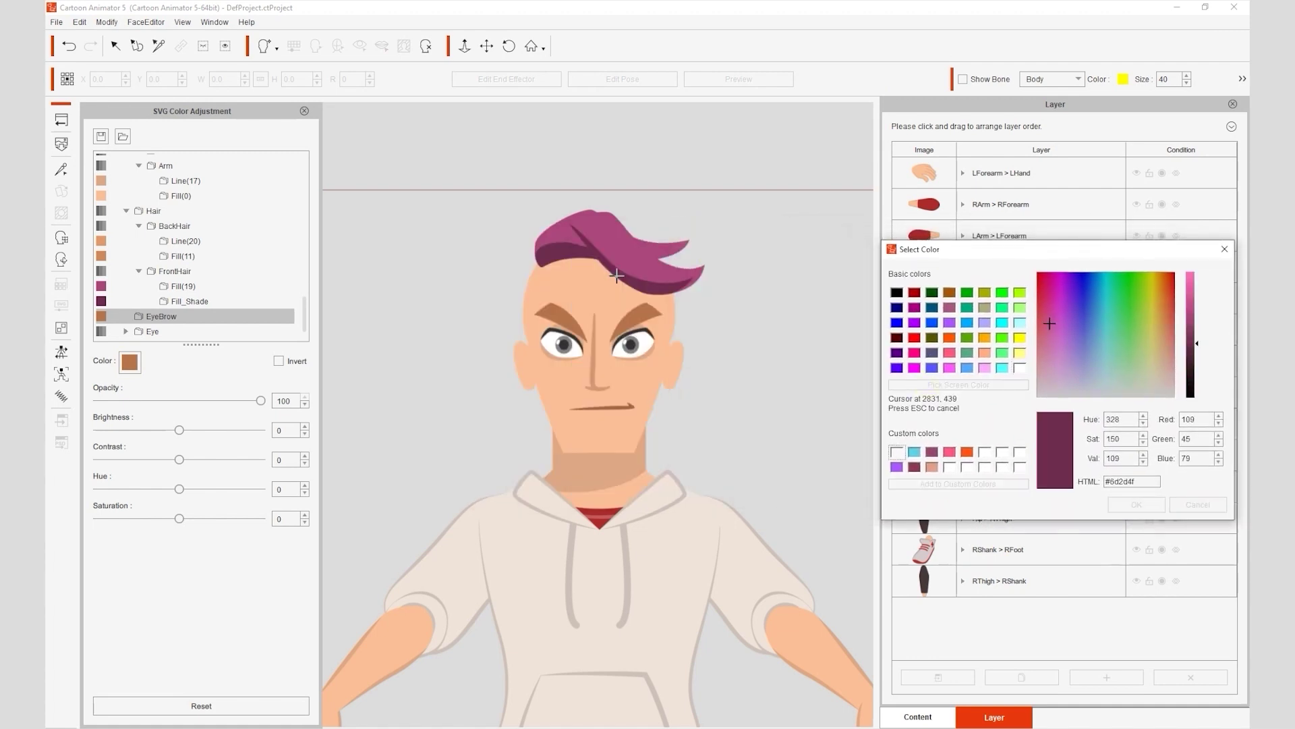
click(614, 267)
click(1136, 504)
drag(178, 430, 154, 429)
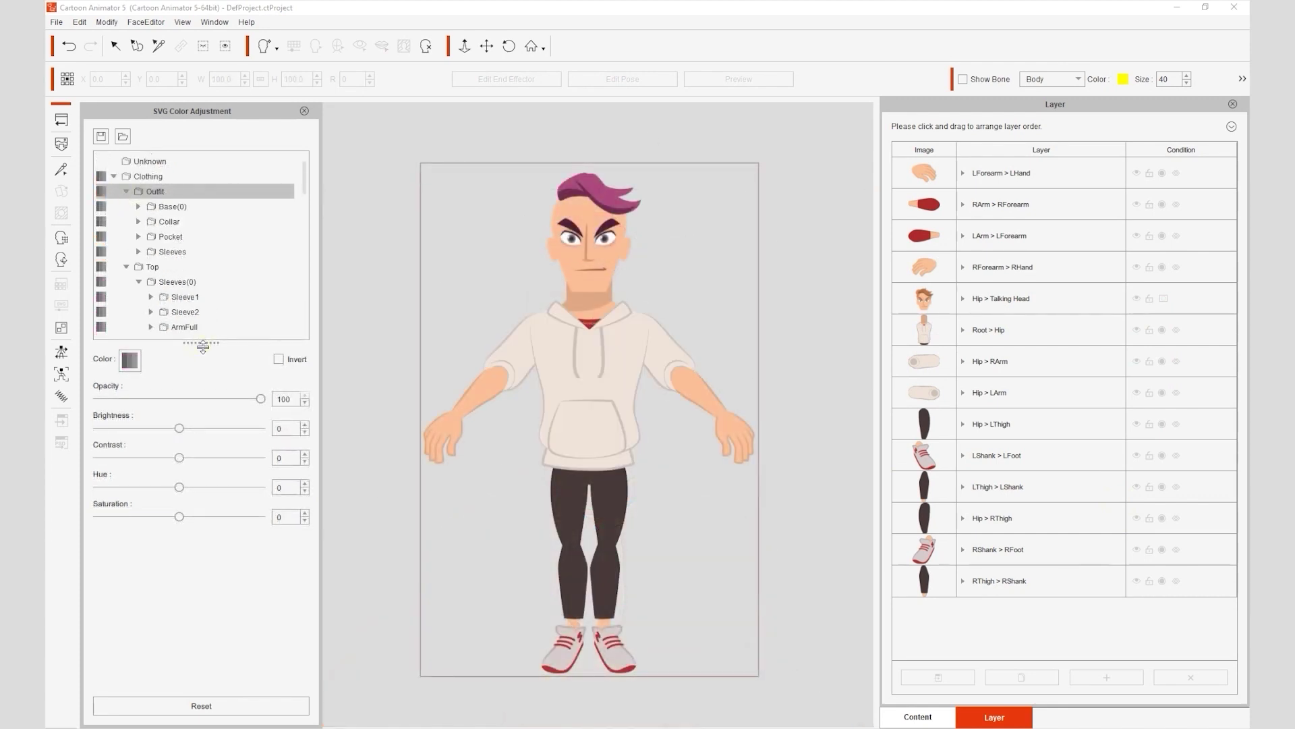
- Expand the hoodie's Base, Collar and Pocket groups and select the whole Outfit group
drag(203, 346, 203, 446)
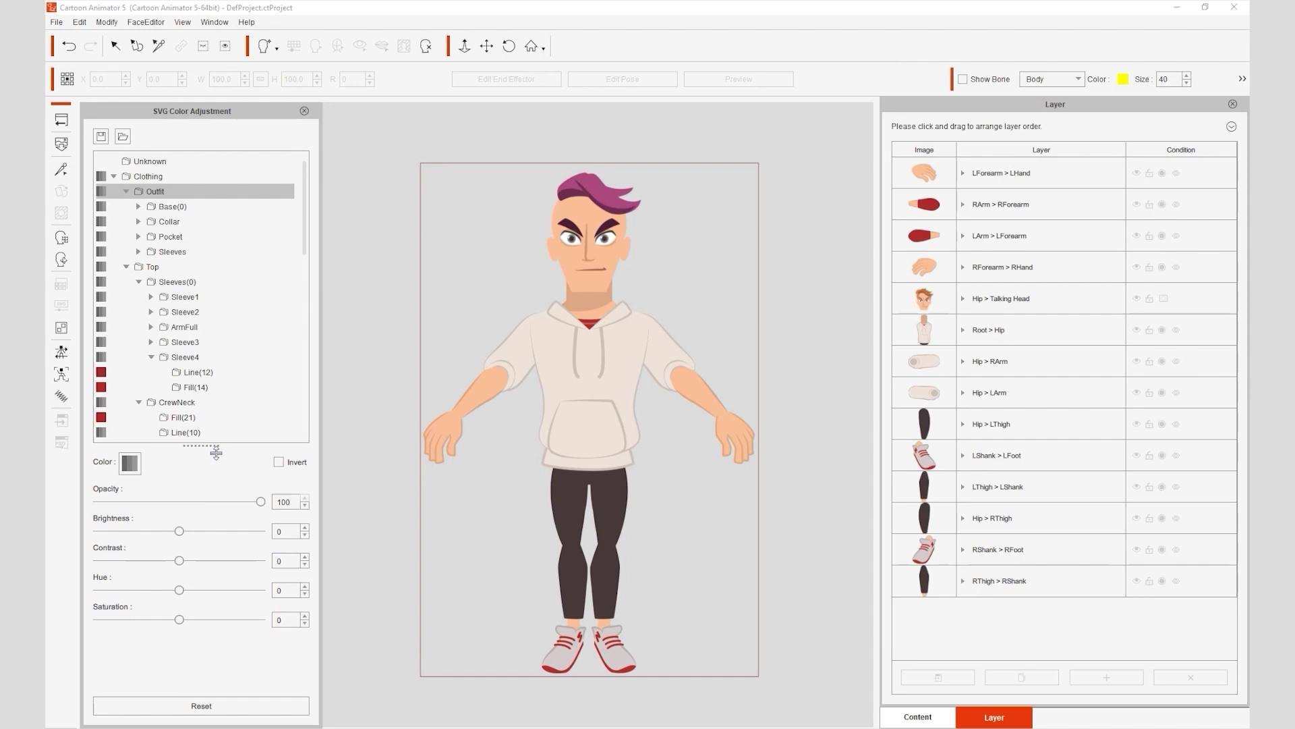
click(138, 206)
click(138, 252)
click(138, 297)
click(179, 222)
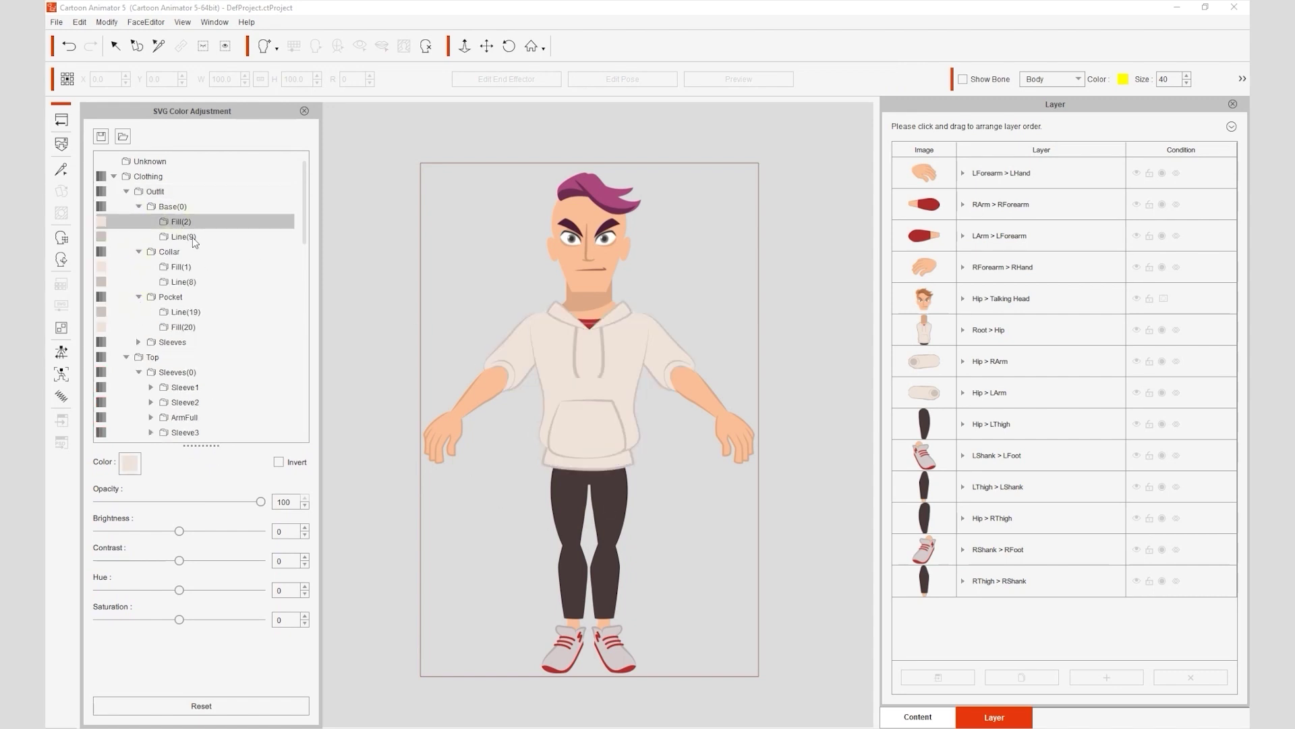
click(193, 237)
click(156, 192)
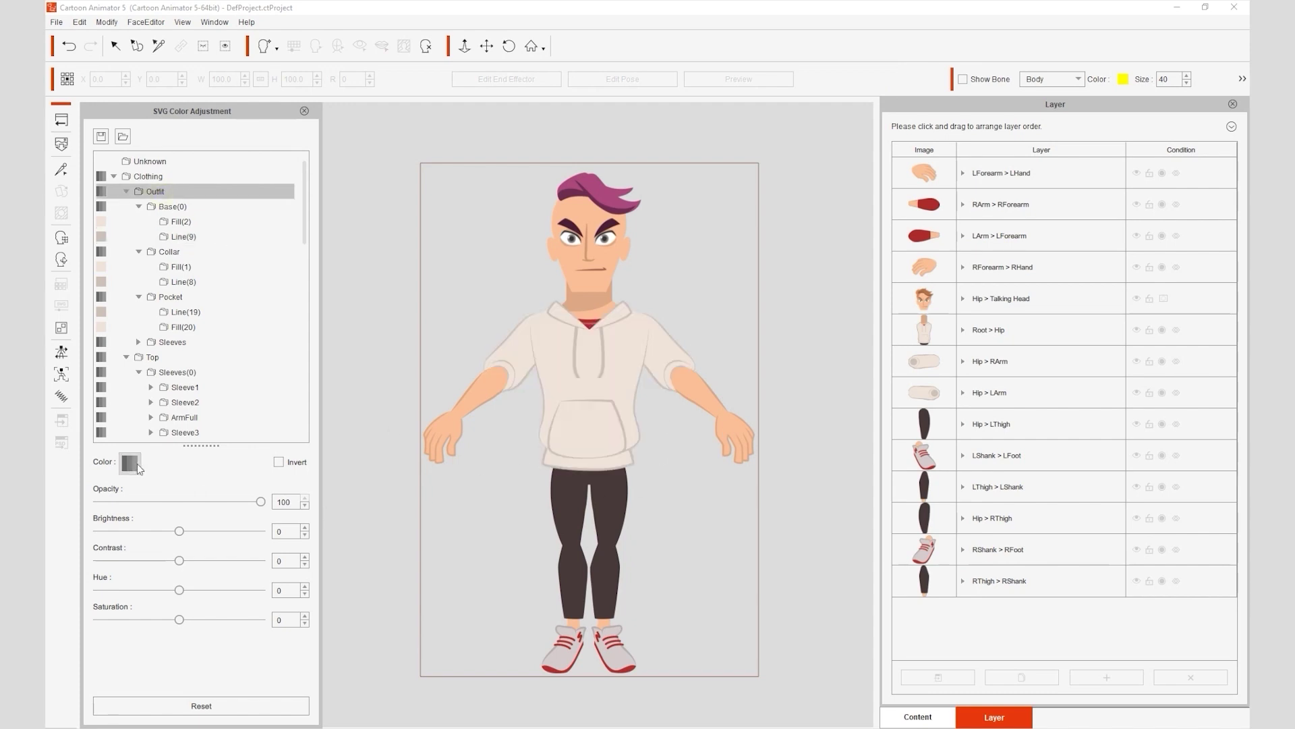
- Color the Outfit dark teal-blue #435e6a
click(130, 462)
drag(610, 230, 989, 272)
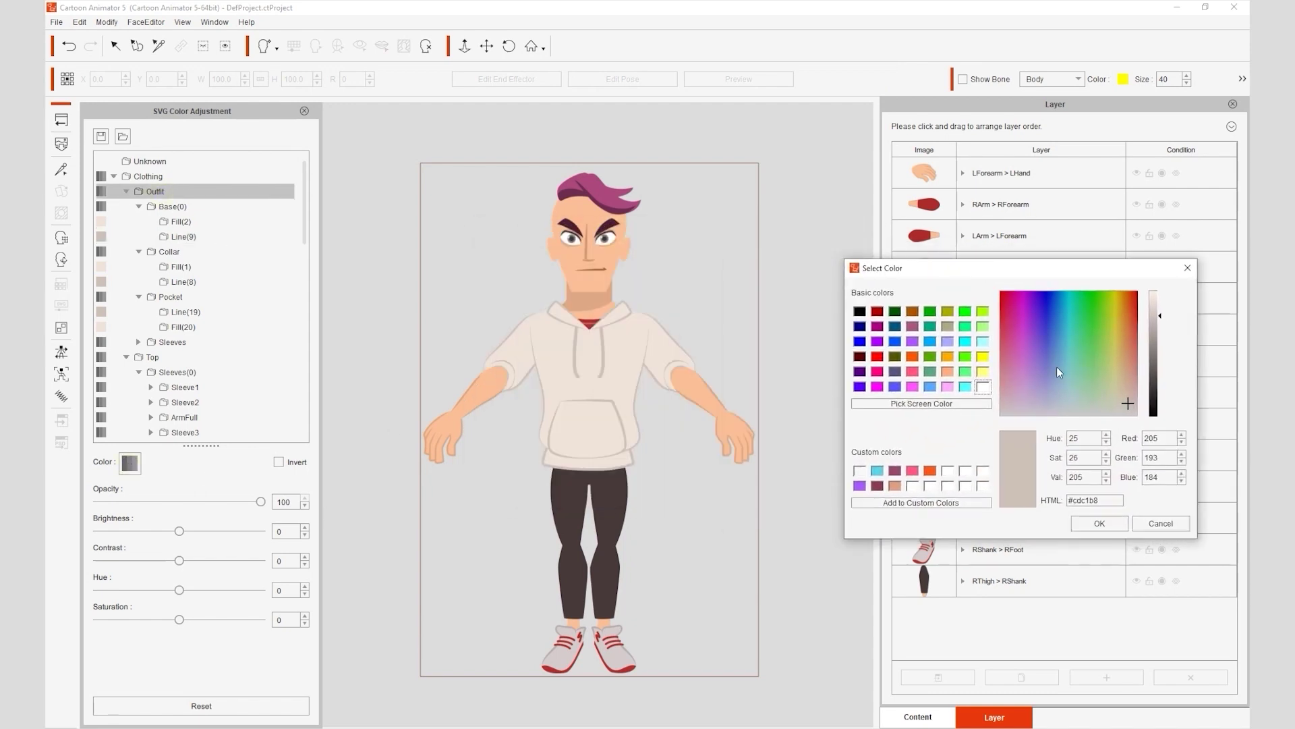
drag(1056, 367, 1056, 371)
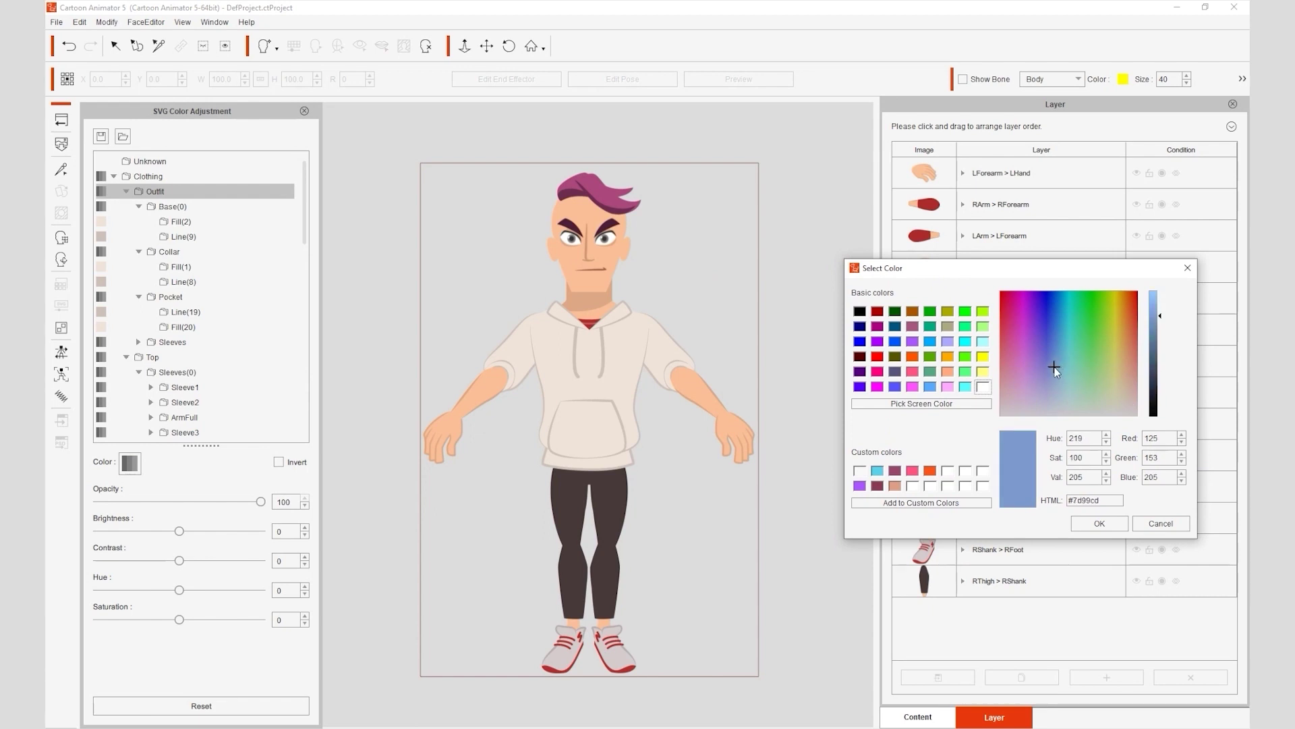
drag(1154, 341, 1154, 361)
drag(1075, 375, 1063, 369)
drag(1159, 362, 1165, 370)
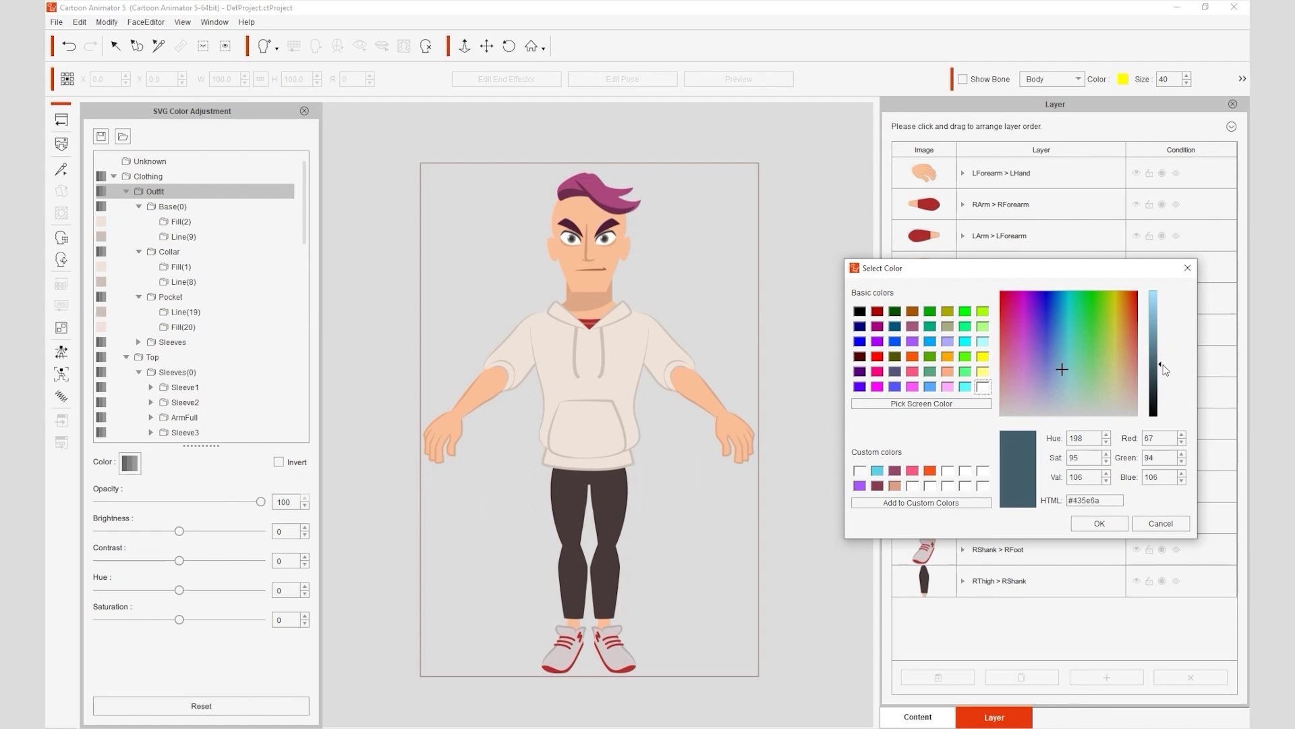
click(1099, 523)
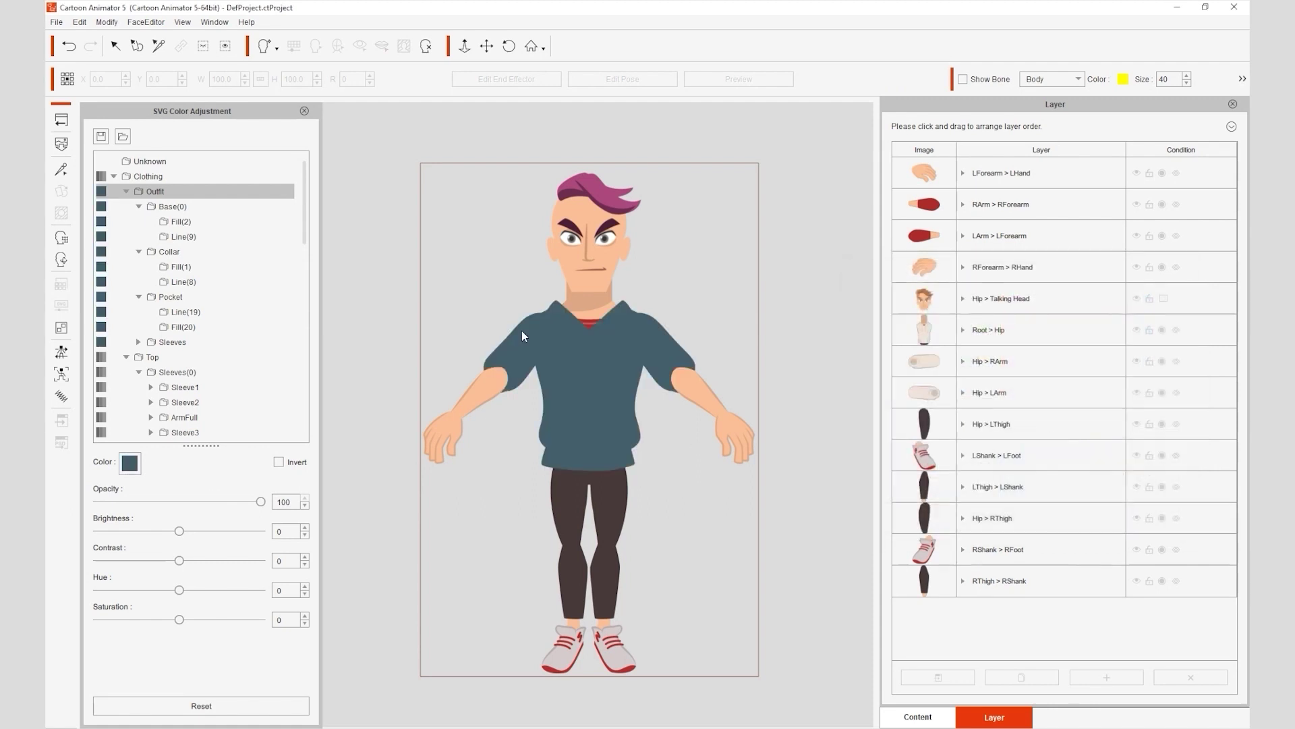
- Brighten the Base, Collar, Pocket and Sleeves outlines to Brightness 29
click(194, 237)
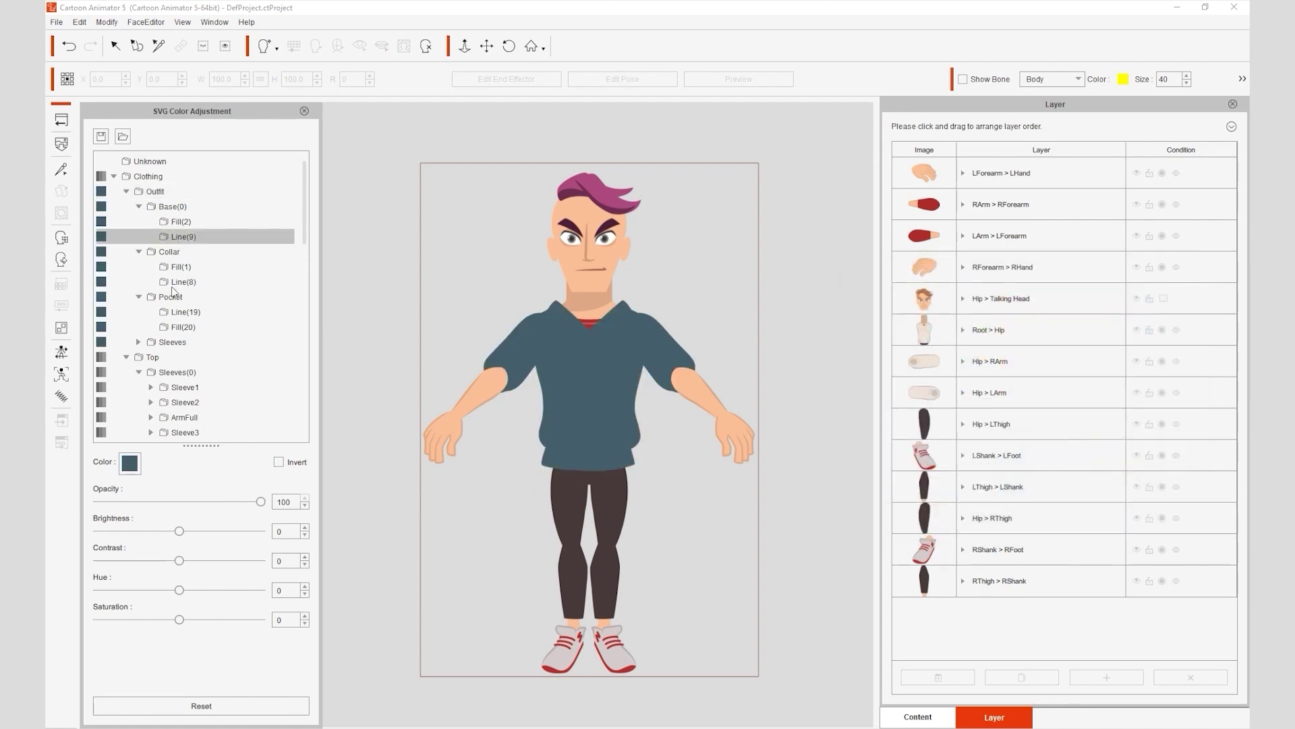
ctrl+click(207, 286)
ctrl+click(205, 314)
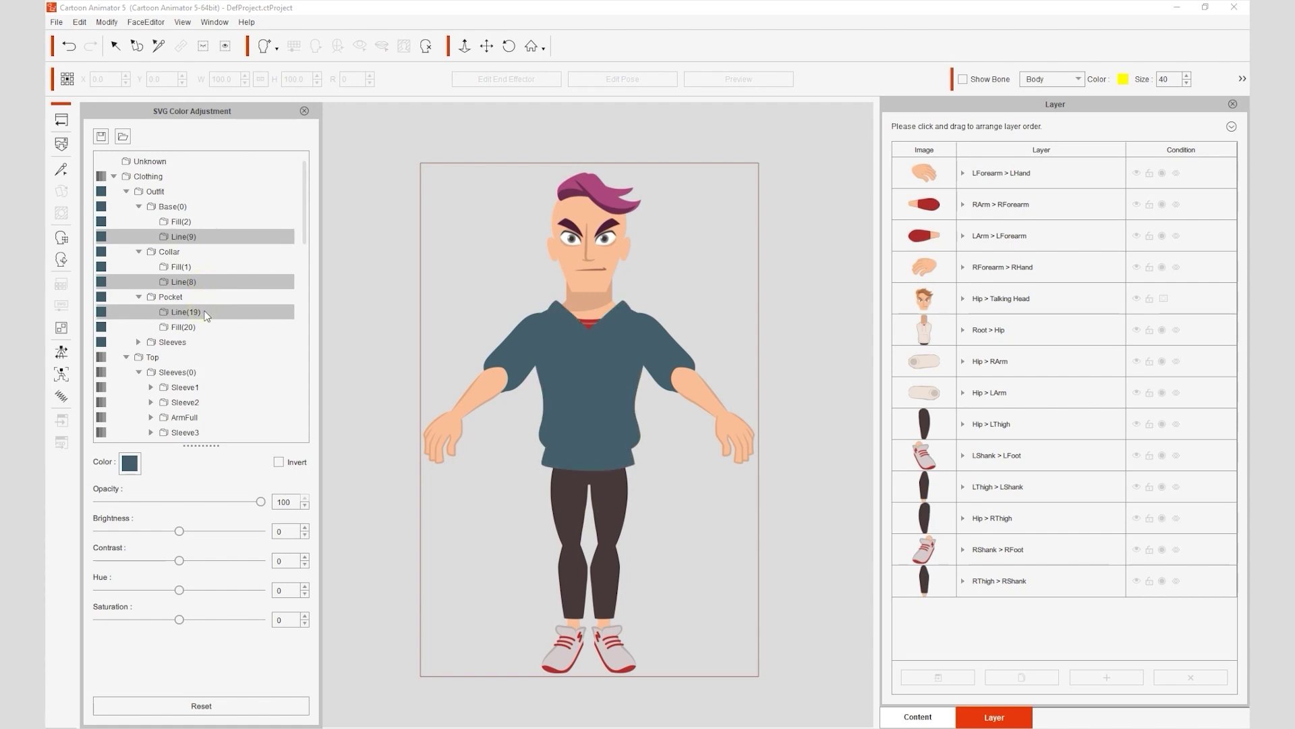
click(138, 343)
ctrl+click(216, 357)
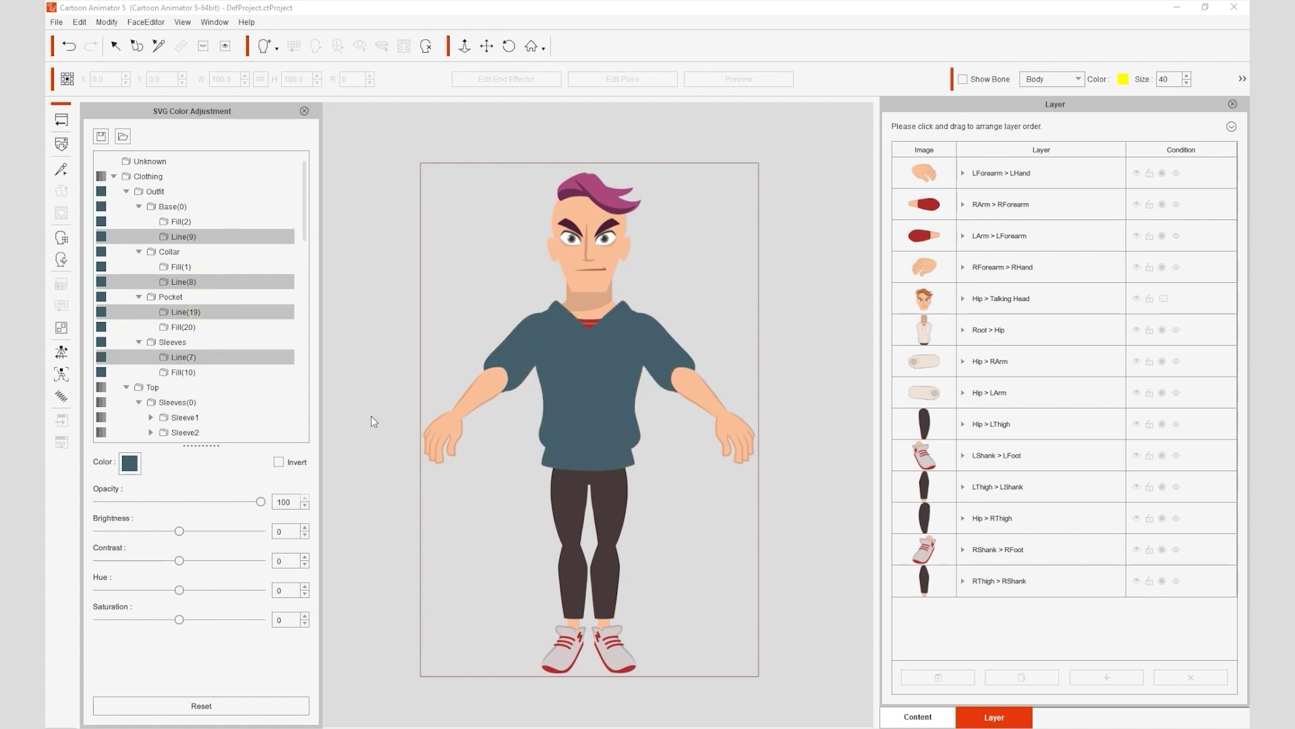
drag(178, 531, 204, 533)
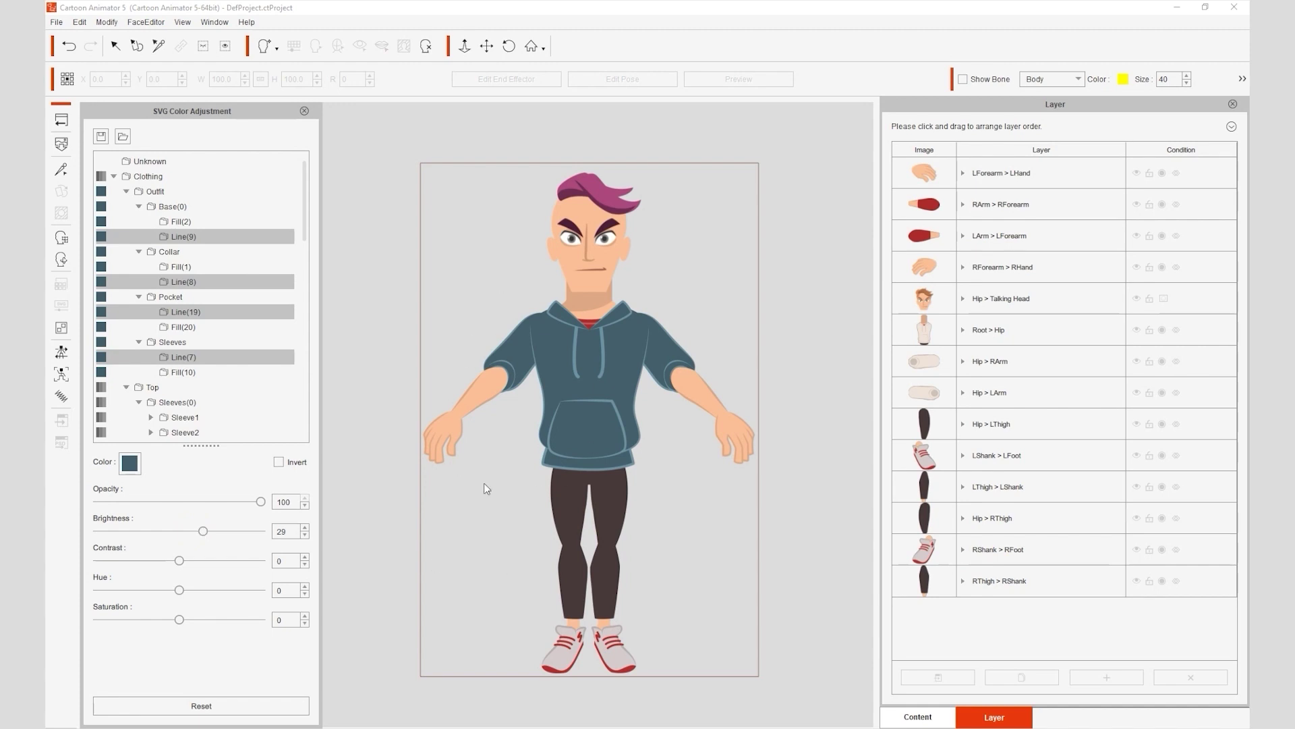
- Set the Sleeves group's Opacity to 0 to make the hoodie sleeveless
click(193, 342)
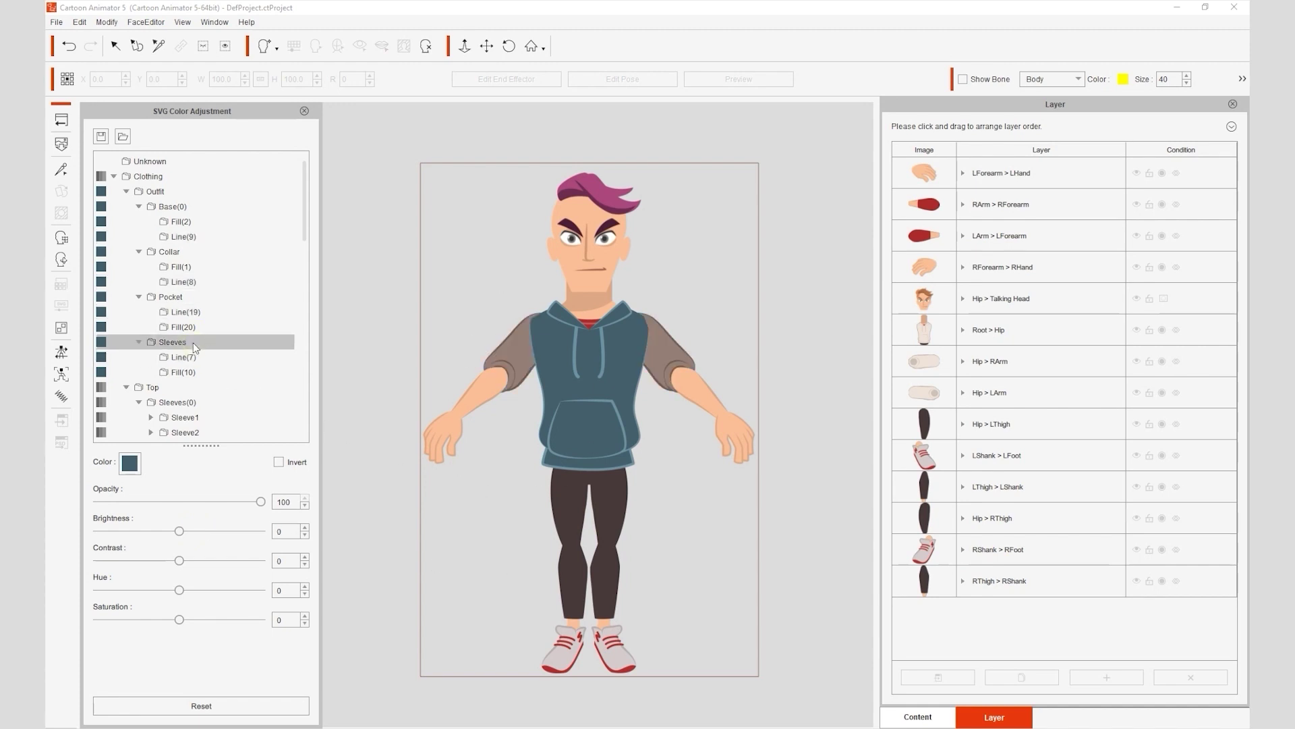
drag(260, 502, 71, 501)
scroll(362, 377, up, 3)
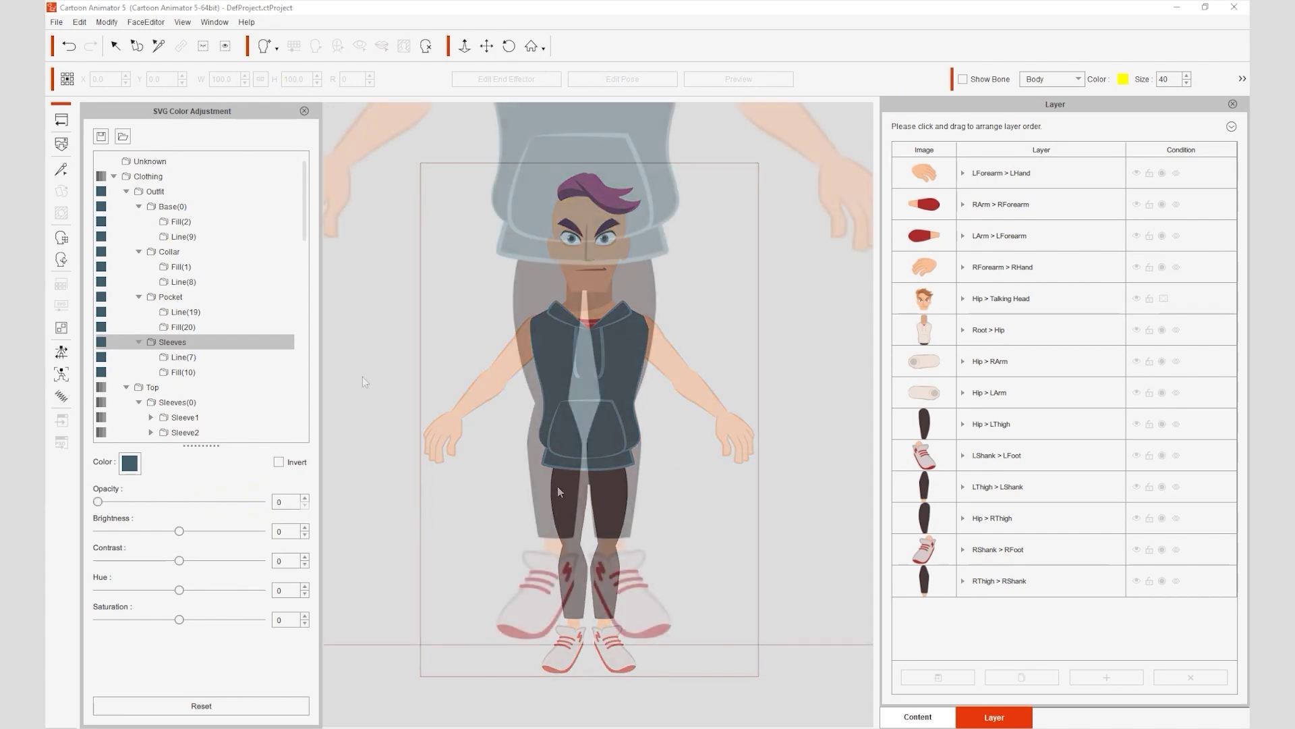
scroll(293, 277, down, 5)
scroll(294, 276, down, 5)
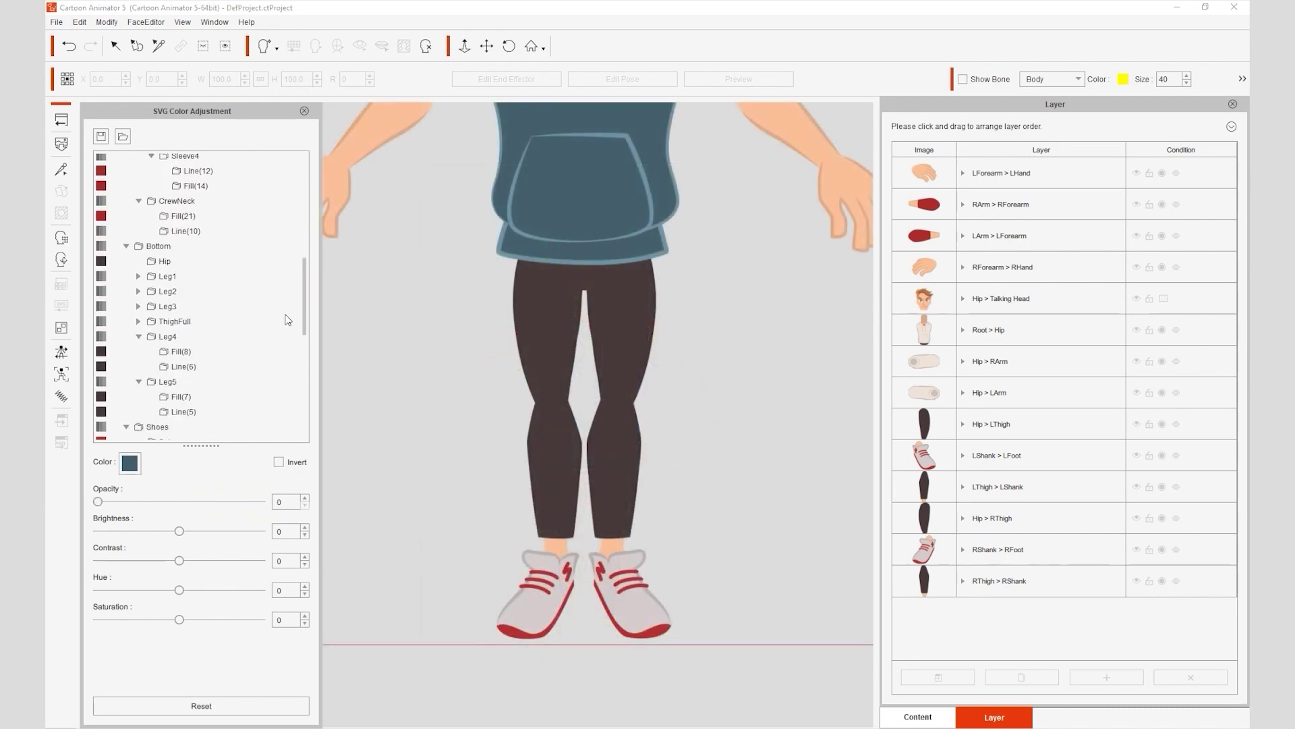
- Set the trousers' Leg5 and Leg4 Opacity to 0, turning them into shorts
click(159, 191)
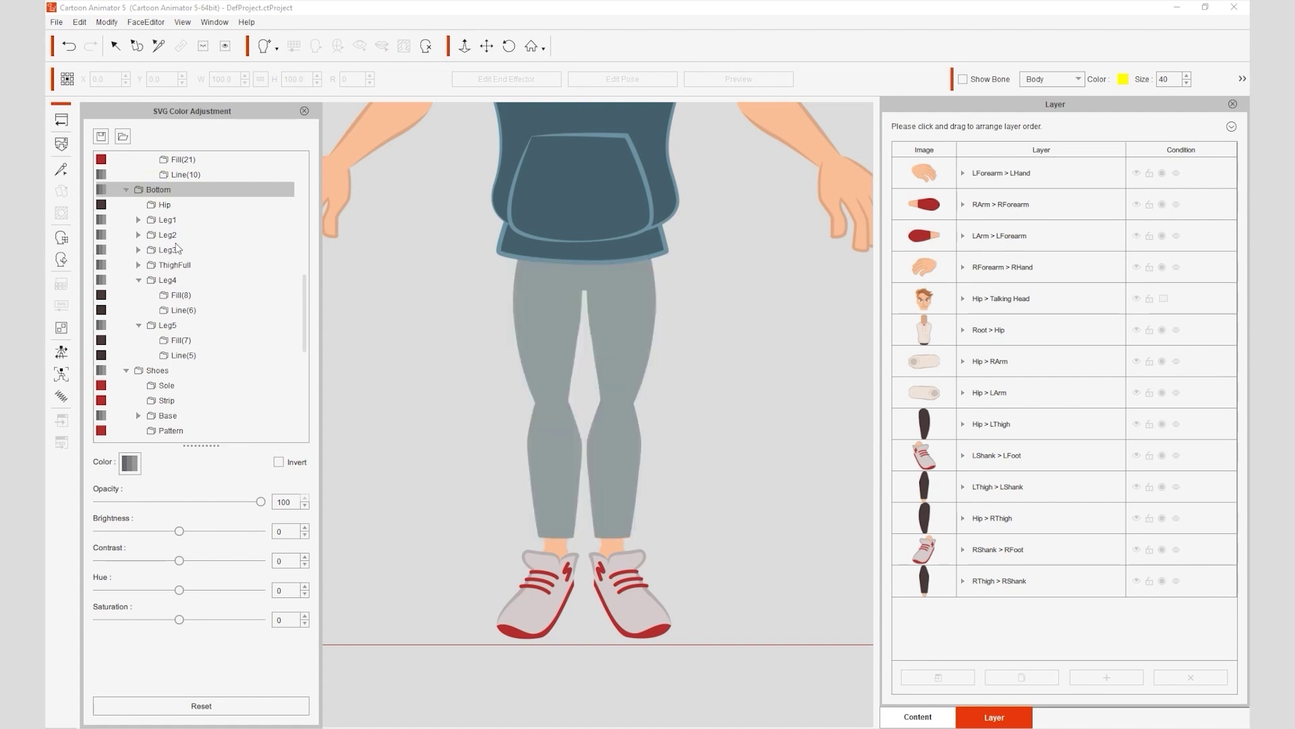
click(168, 282)
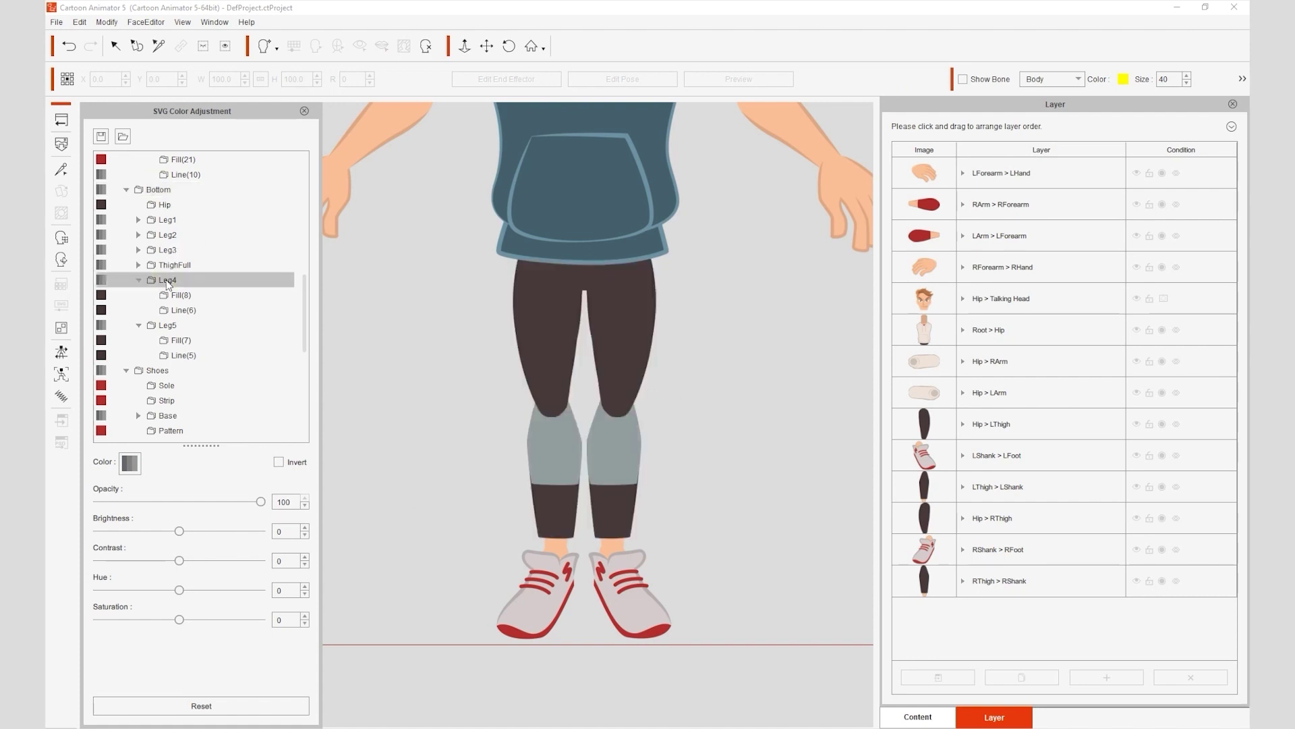
click(164, 327)
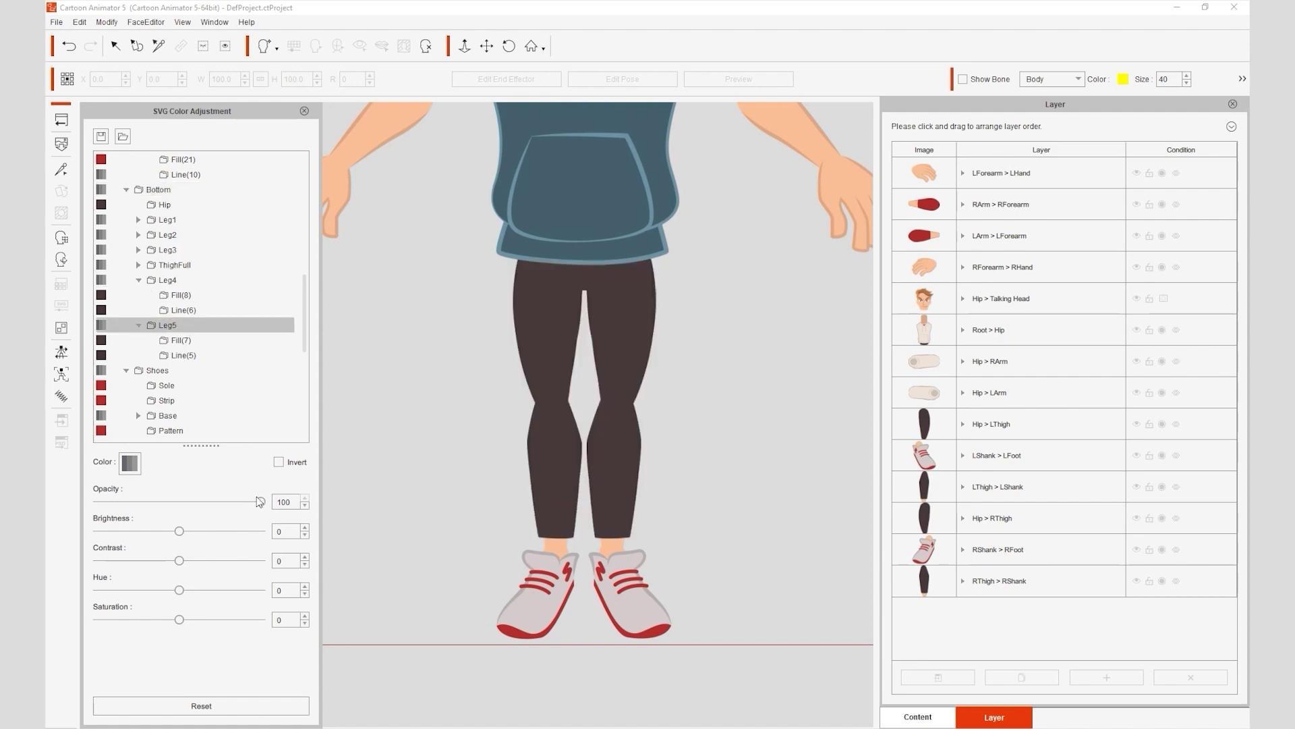
drag(261, 501, 97, 502)
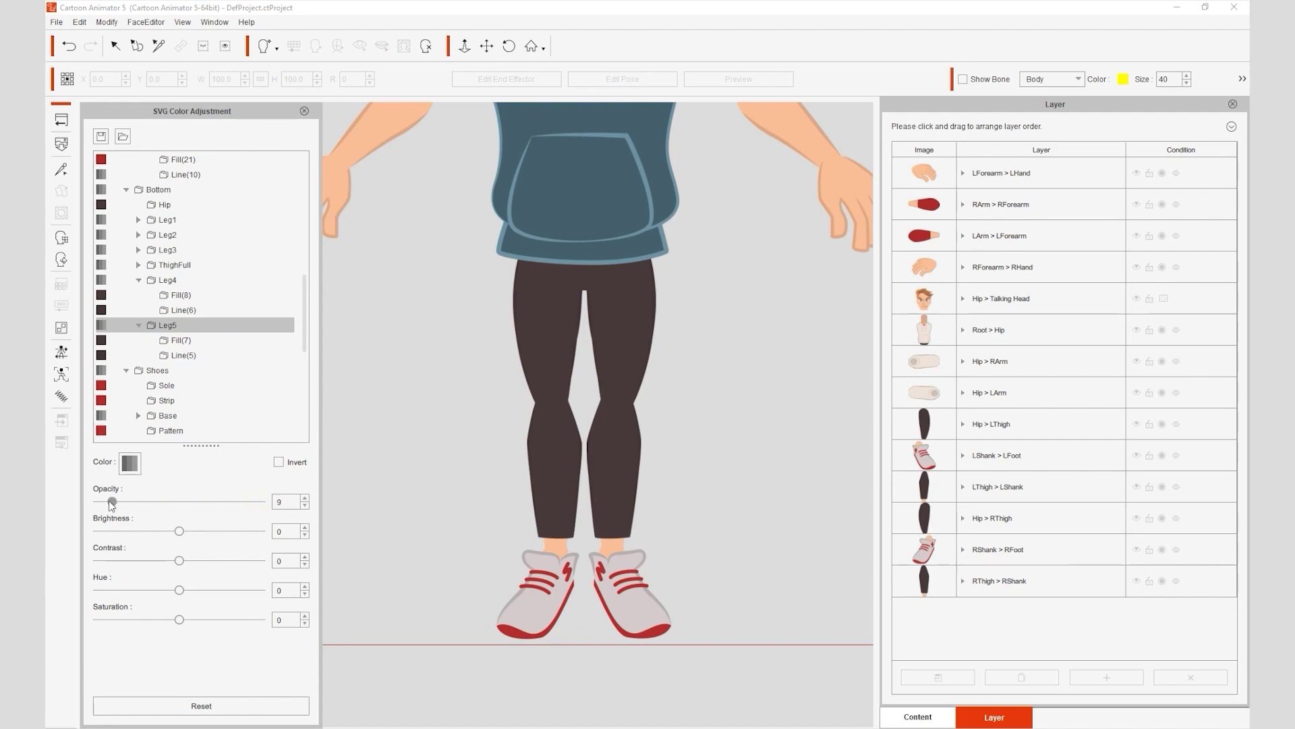
click(184, 282)
drag(262, 505, 98, 504)
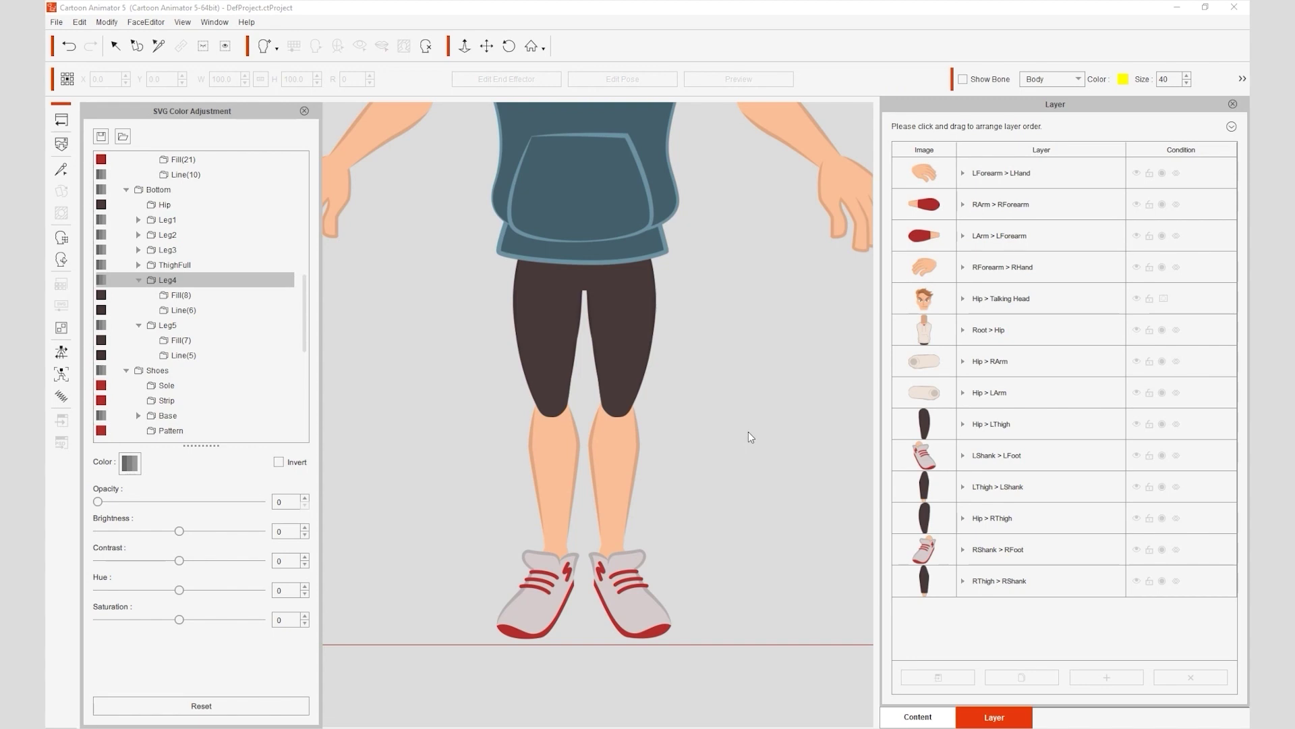
scroll(748, 432, up, 2)
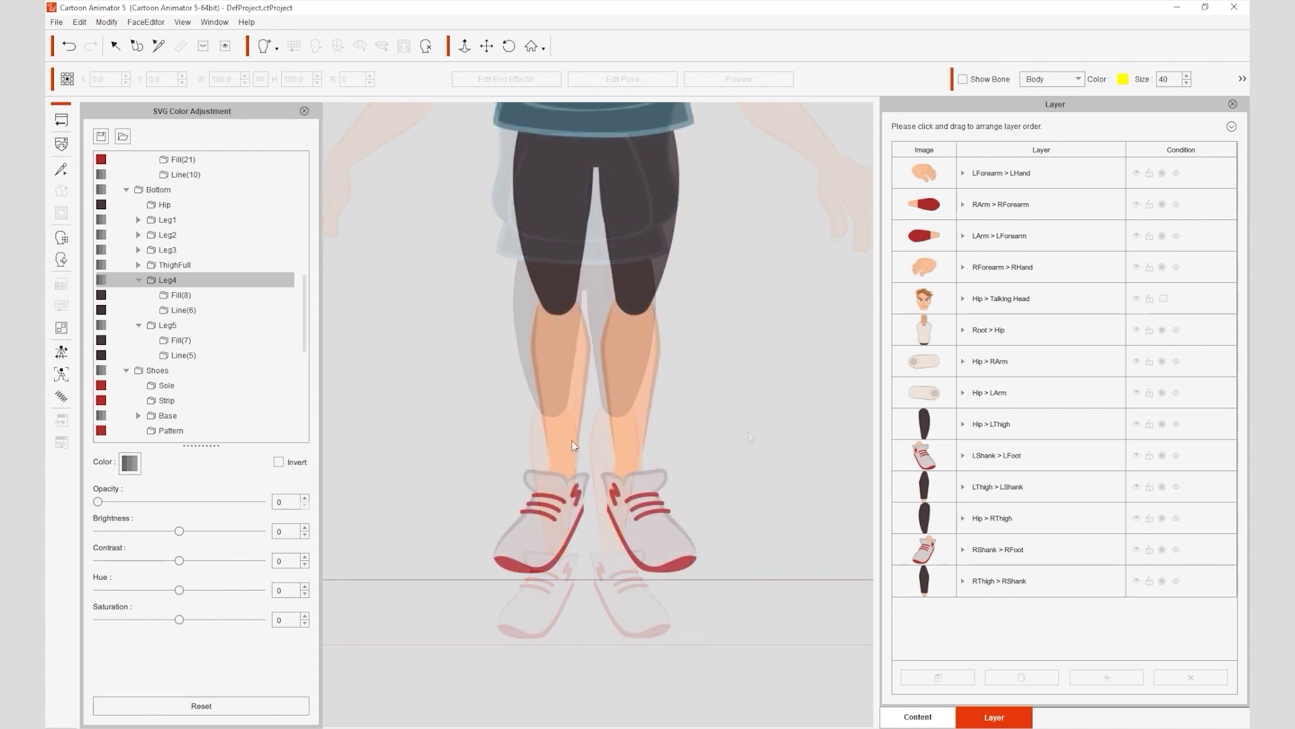
- Invert the Shoes group and set hue -128, saturation 17 for dark shoes with yellow accents
click(161, 371)
scroll(161, 372, down, 1)
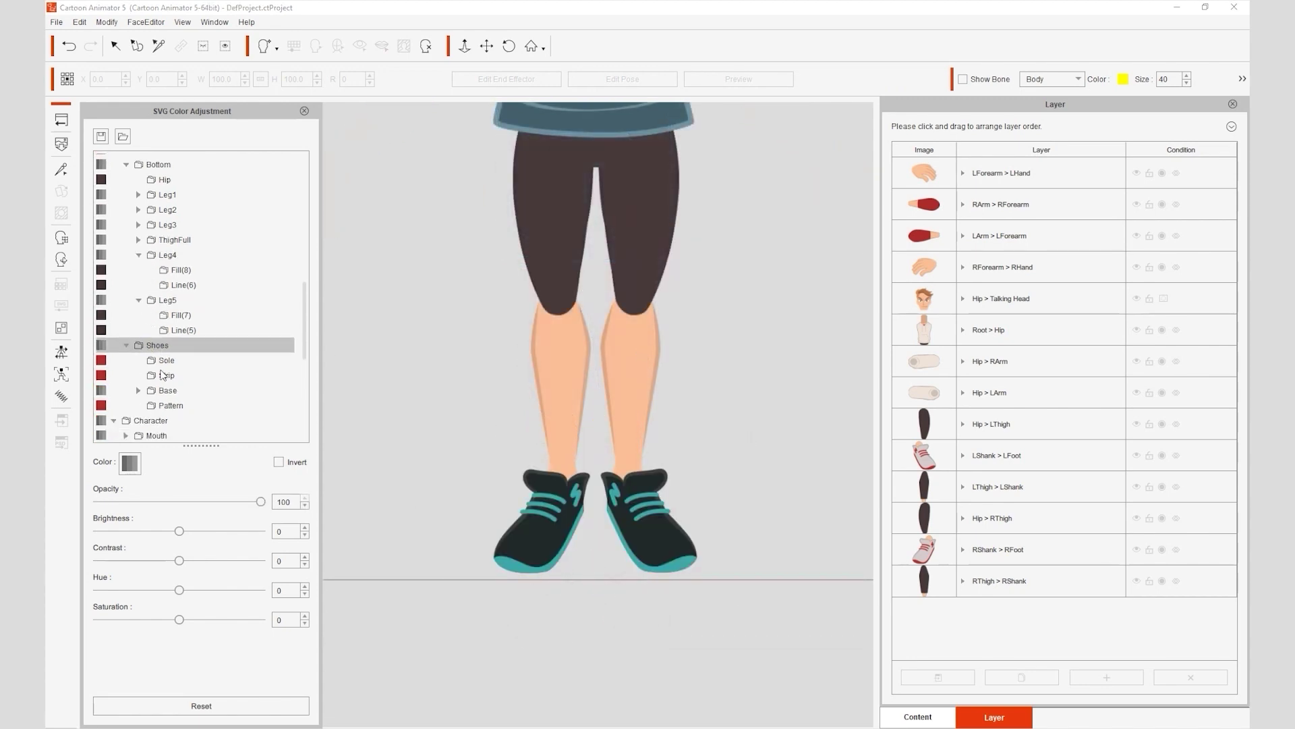
click(279, 463)
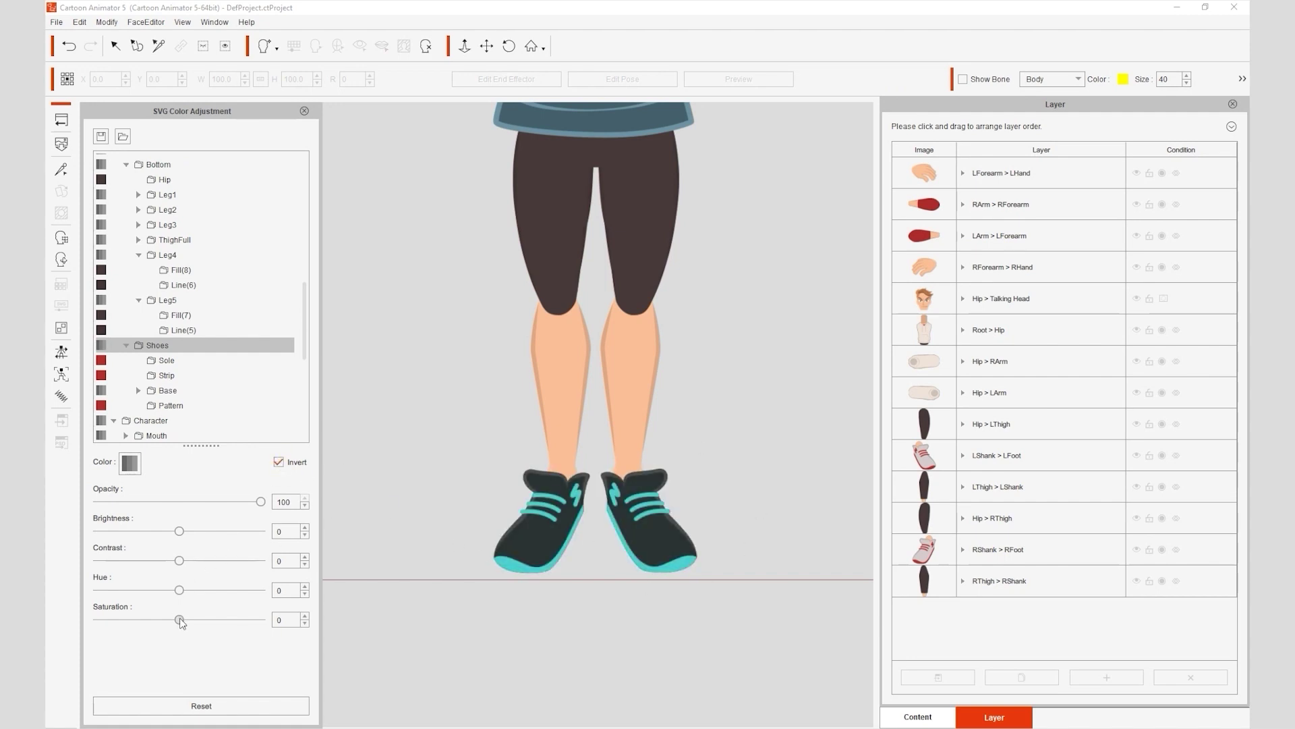
drag(179, 620, 102, 591)
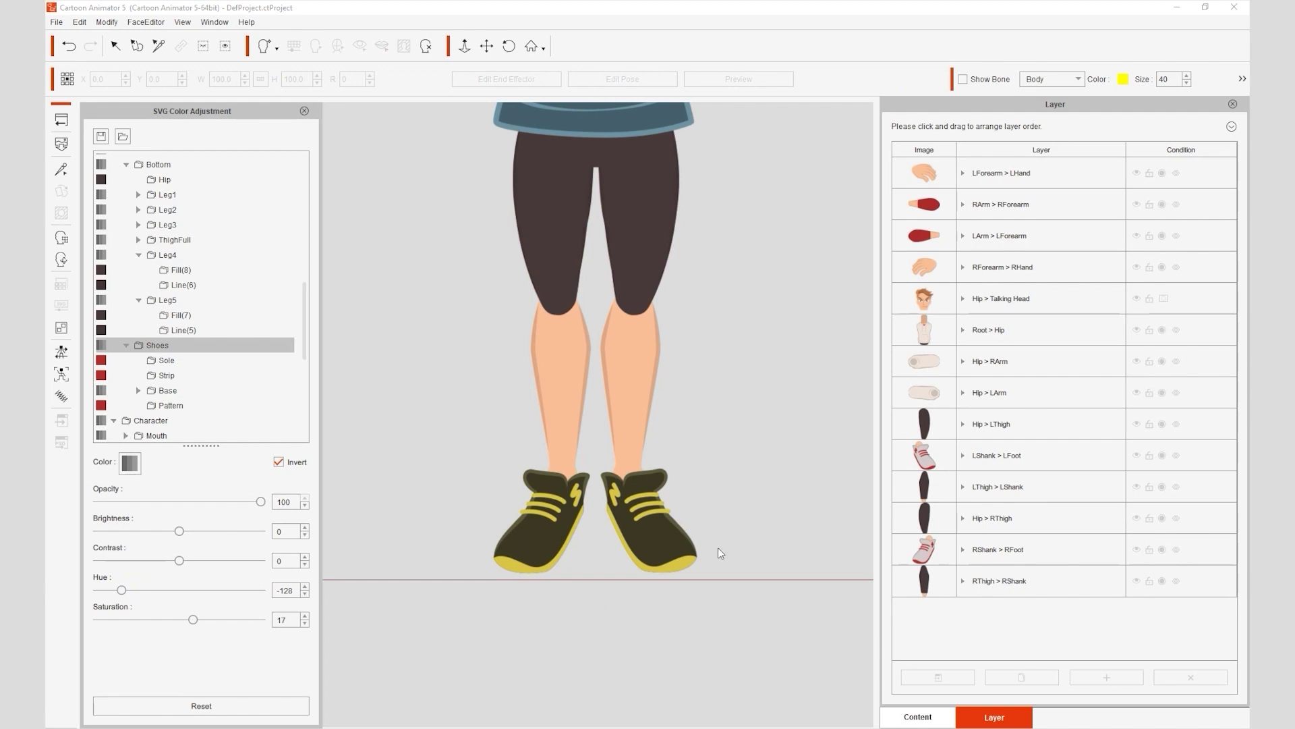
scroll(162, 270, down, 4)
- Adjust the SkinTone group to brightness 6, contrast 5 and hue -2
click(162, 255)
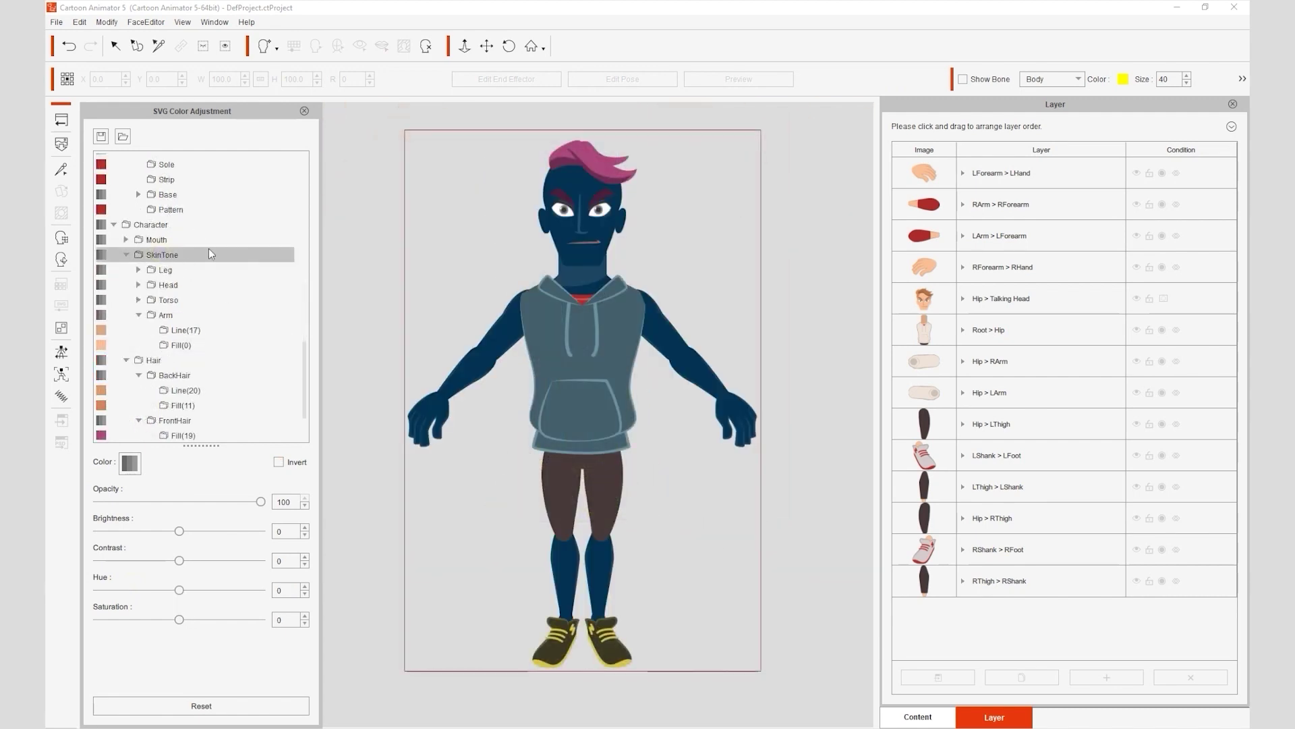
drag(179, 531, 185, 560)
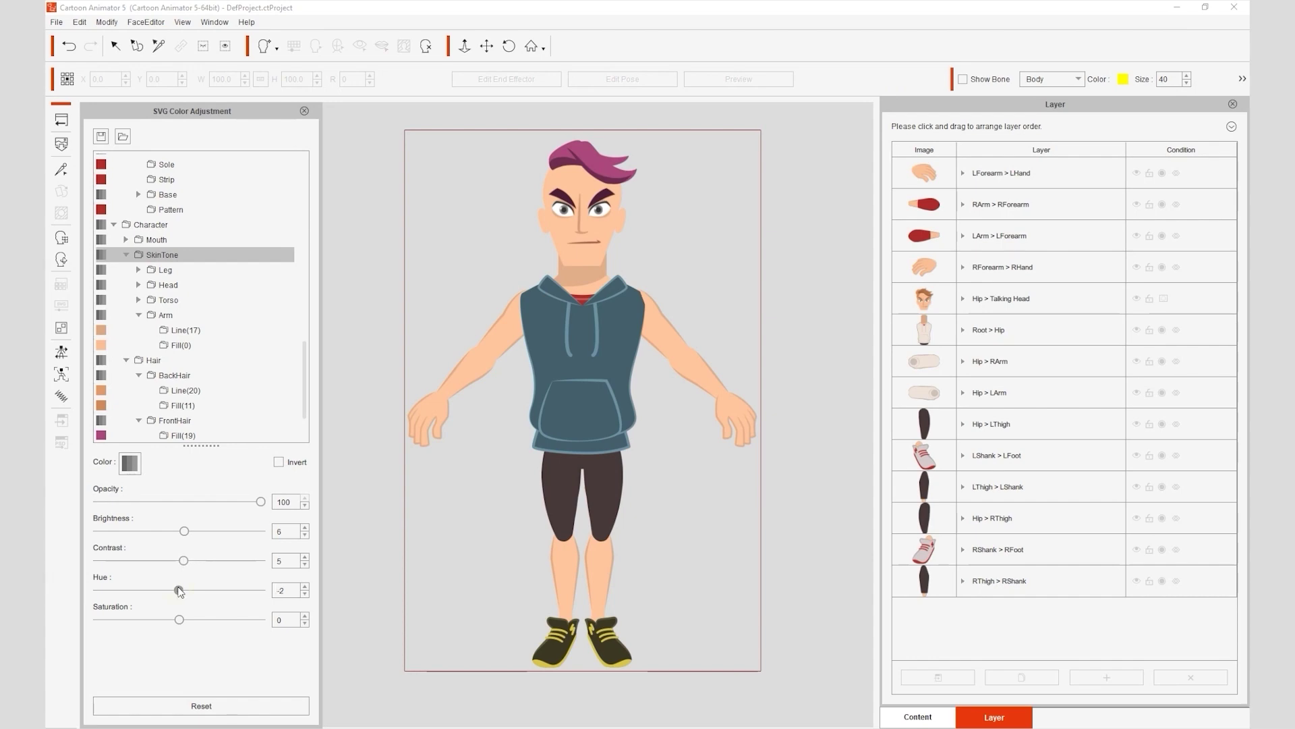